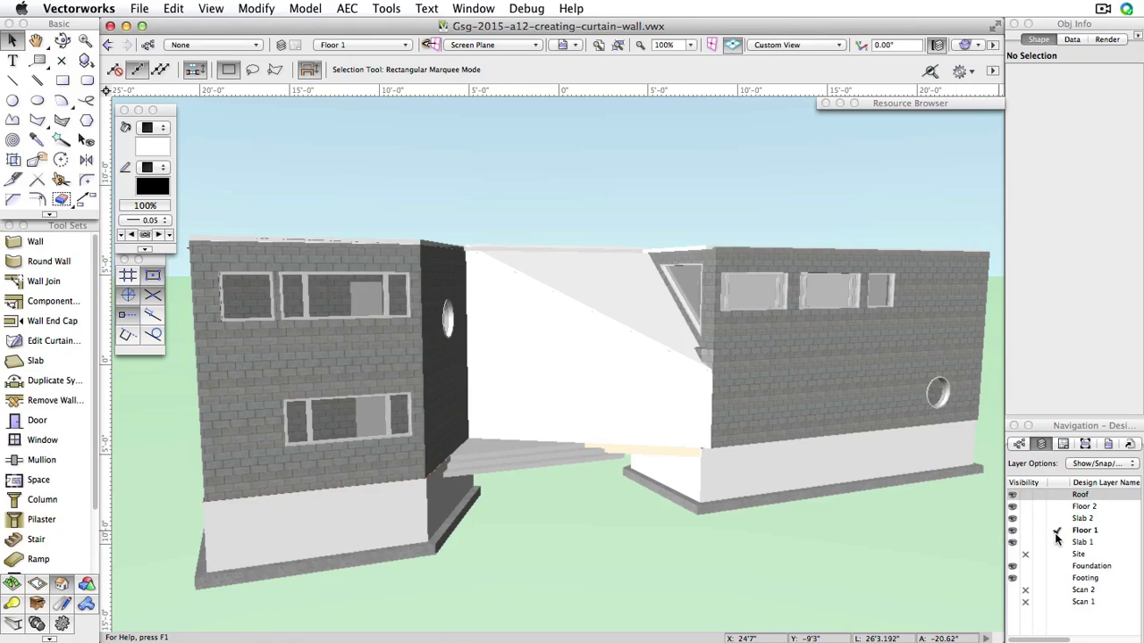
Set Layer Options to Active Only so just Floor 1 shows, and pick the Wall tool.
{"action": "left_click", "coordinate": [1107, 463]}
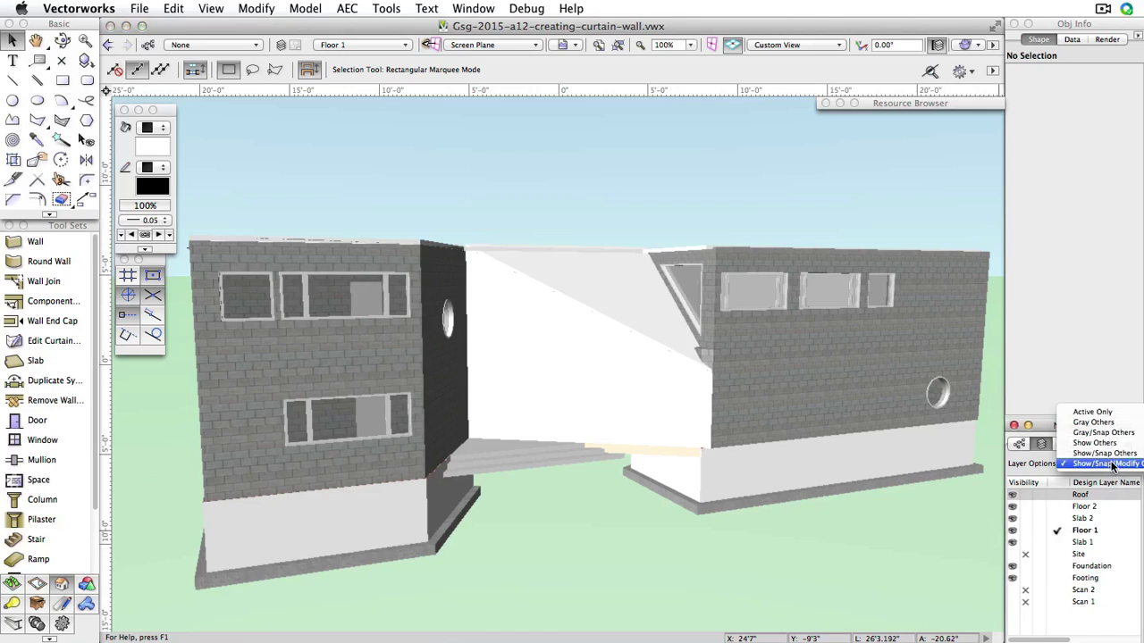
{"action": "left_click", "coordinate": [1116, 413]}
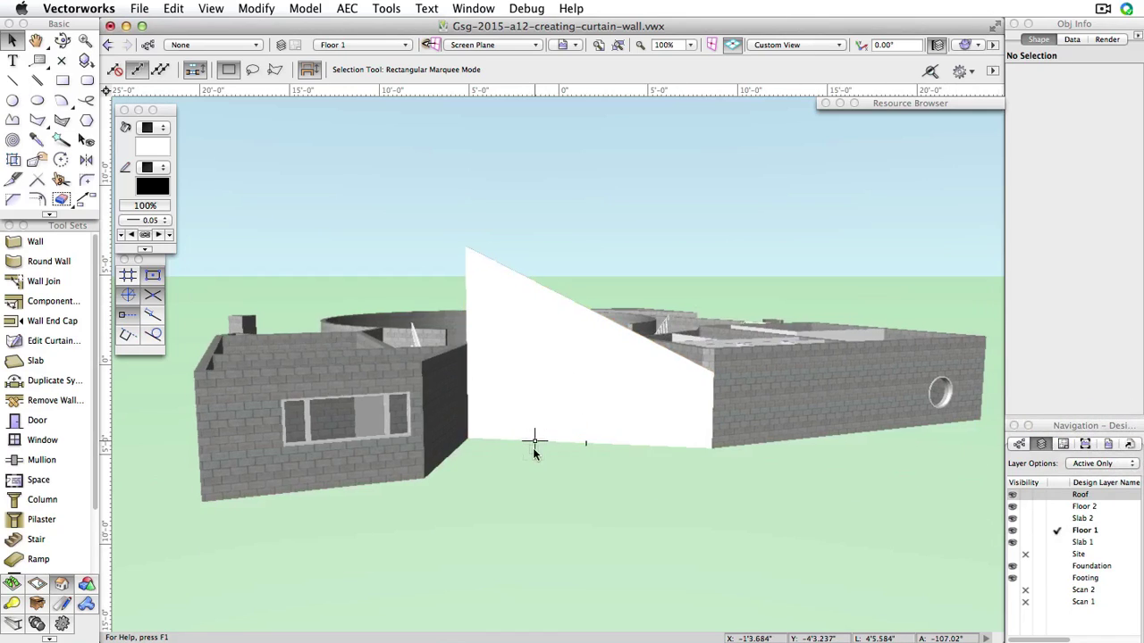
{"action": "scroll", "coordinate": [533, 451], "scroll_direction": "up", "scroll_amount": 2}
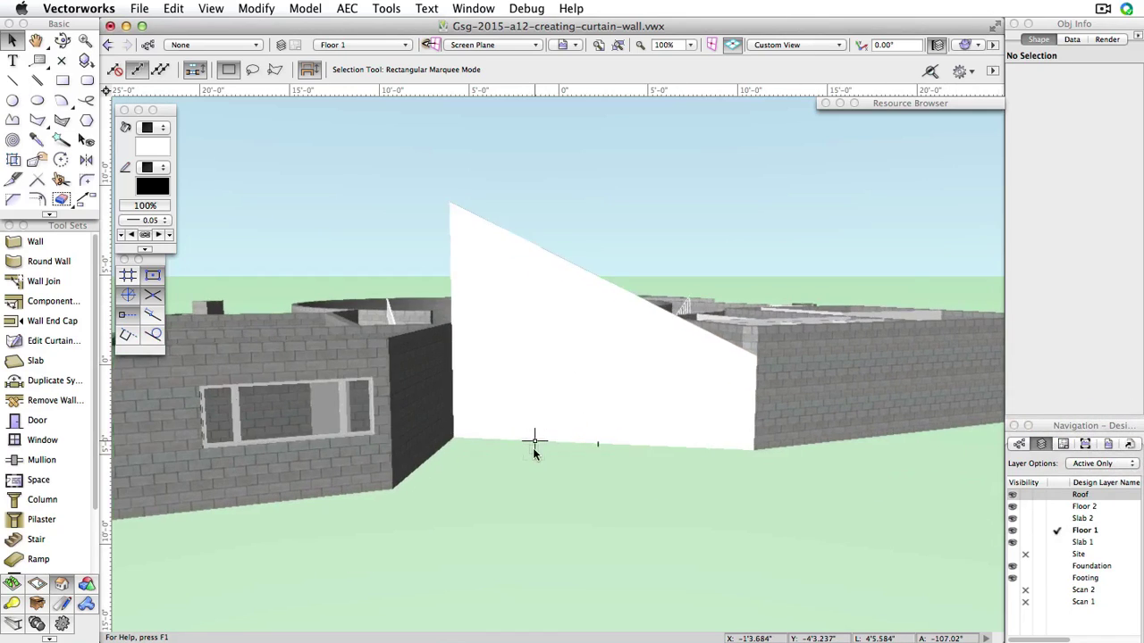
{"action": "left_click", "coordinate": [43, 243]}
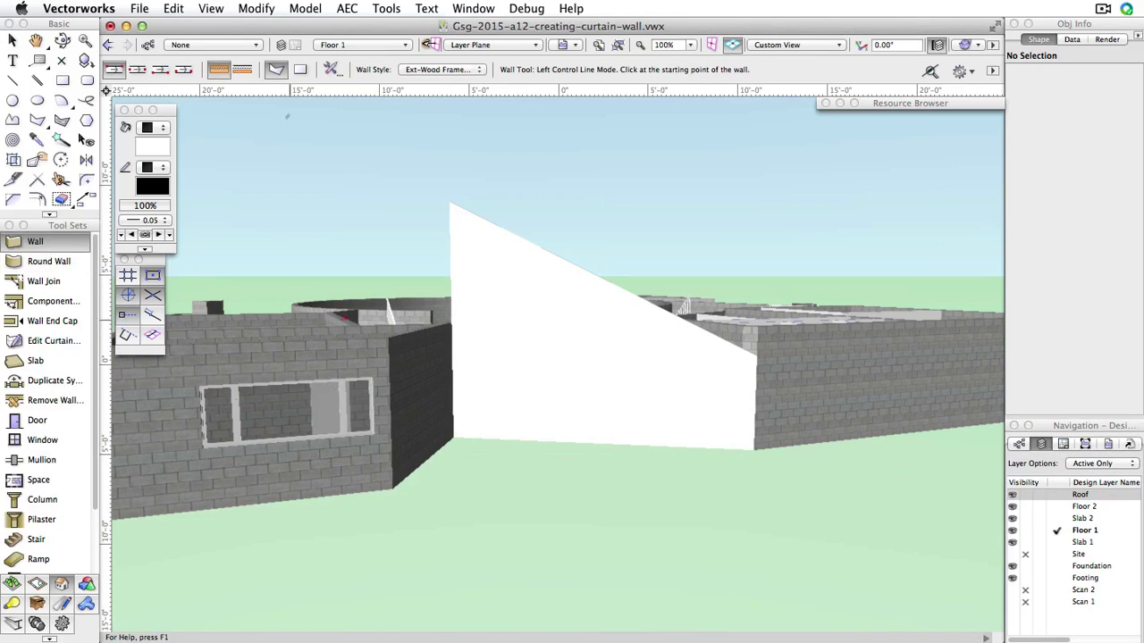
Make new walls curtain walls using the CW-Multistory-Grid Dbl Glaz style.
{"action": "left_click", "coordinate": [331, 72]}
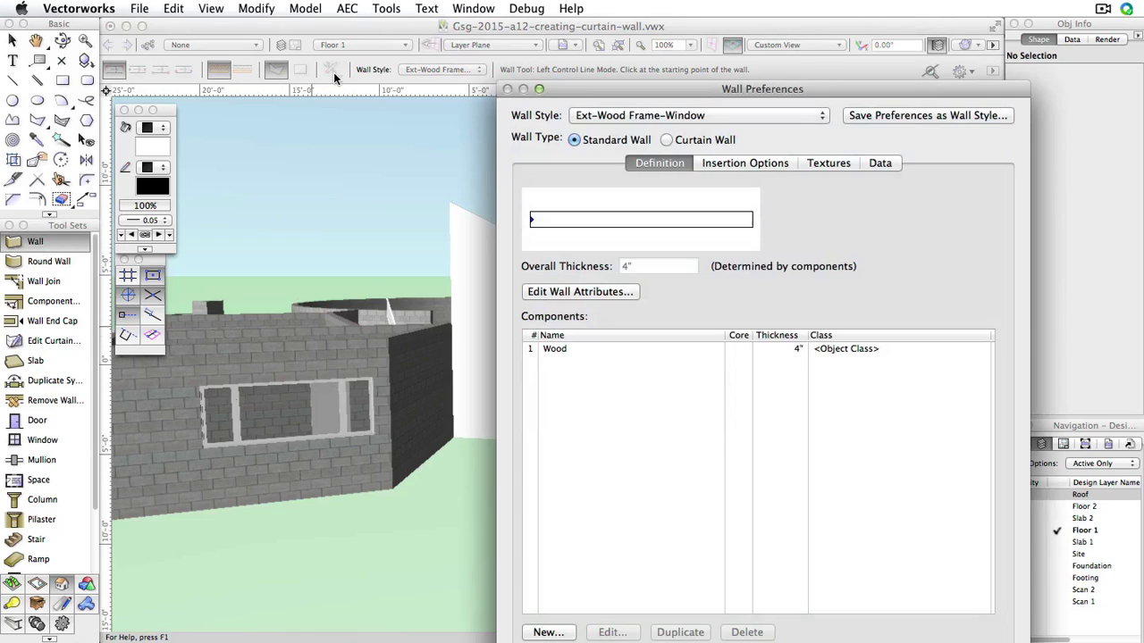
{"action": "left_click_drag", "start_coordinate": [599, 90], "coordinate": [401, 8]}
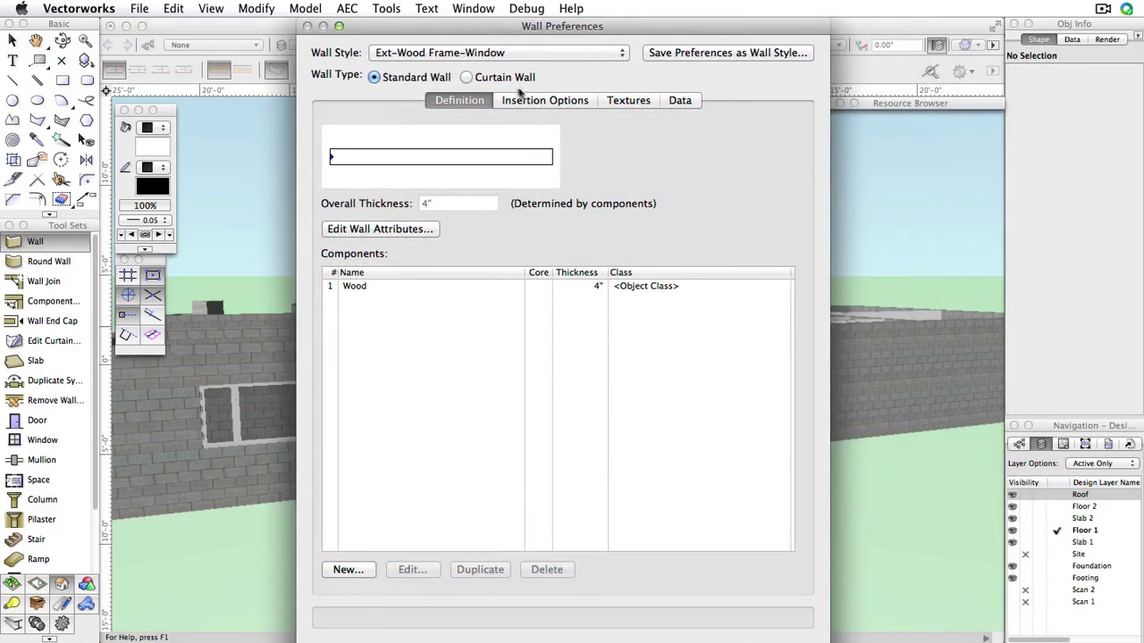
{"action": "left_click", "coordinate": [466, 78]}
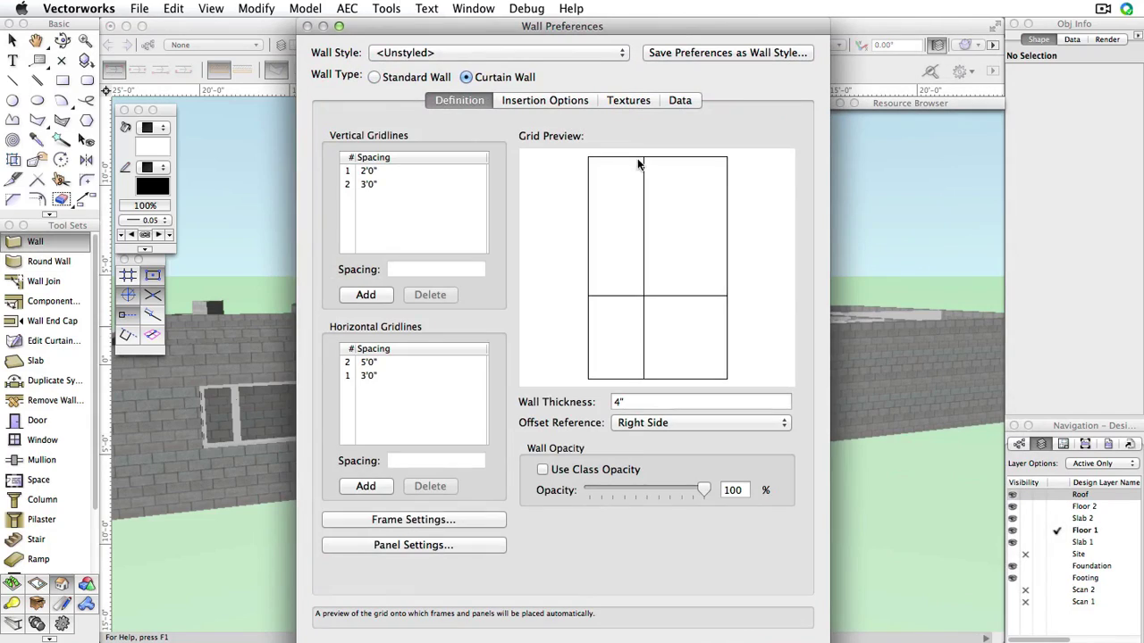
{"action": "left_click", "coordinate": [607, 55]}
{"action": "scroll", "coordinate": [613, 173], "scroll_direction": "down", "scroll_amount": 3}
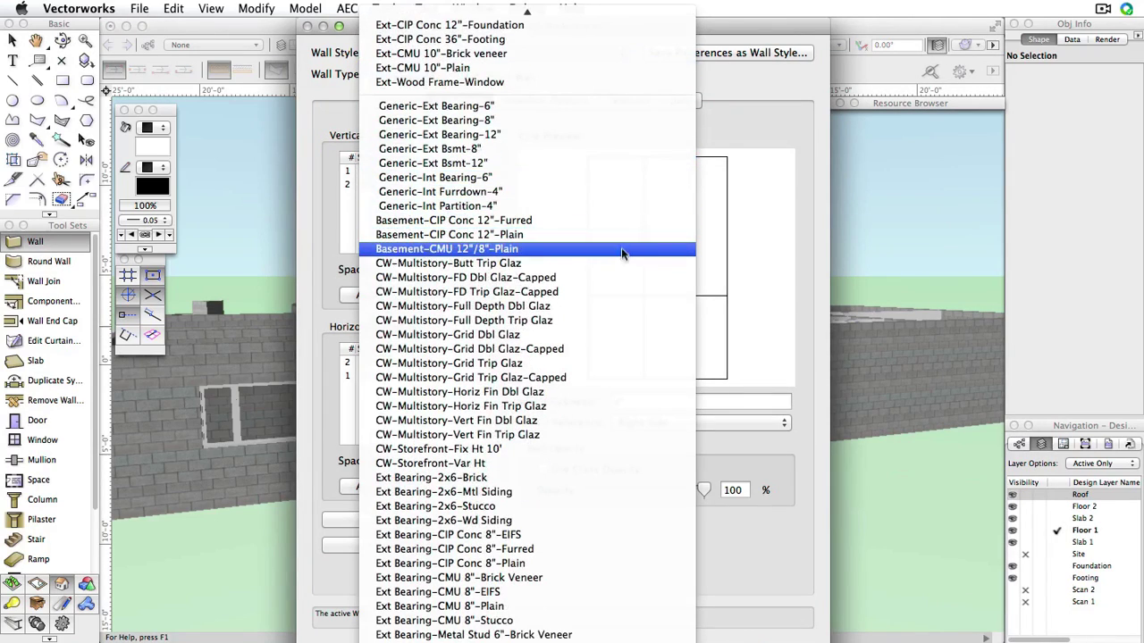
{"action": "left_click", "coordinate": [600, 334]}
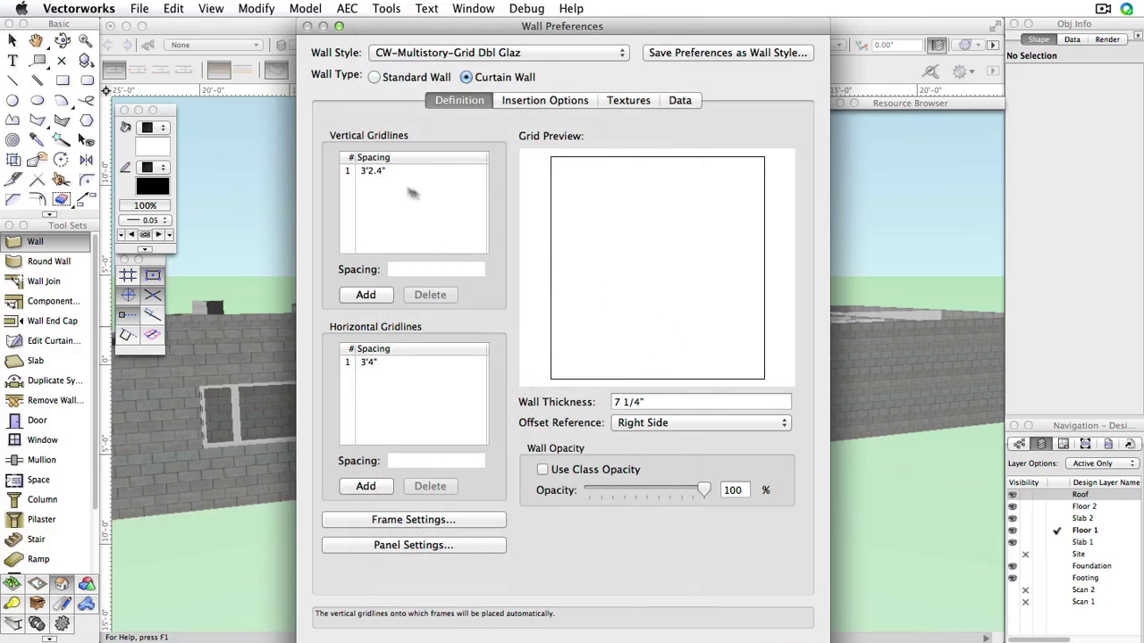
Set vertical gridline spacing to 3'2 1/2" and horizontal spacing to 7'1 1/4".
{"action": "left_click", "coordinate": [372, 172]}
{"action": "left_click", "coordinate": [438, 268]}
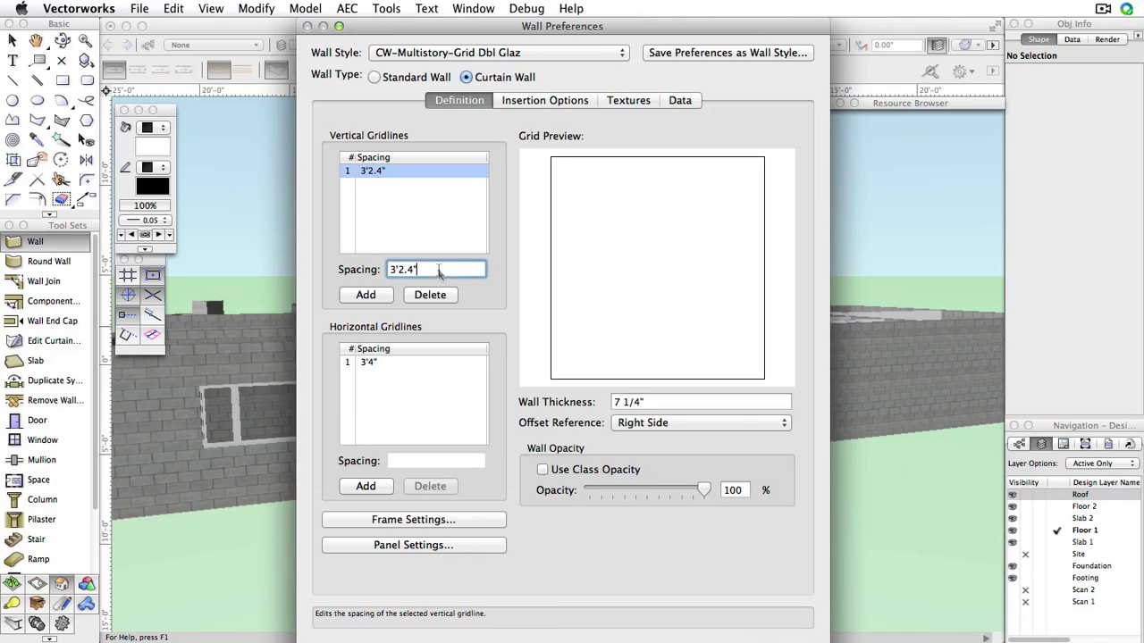
{"action": "key", "text": "BackSpace"}
{"action": "key", "text": "BackSpace"}
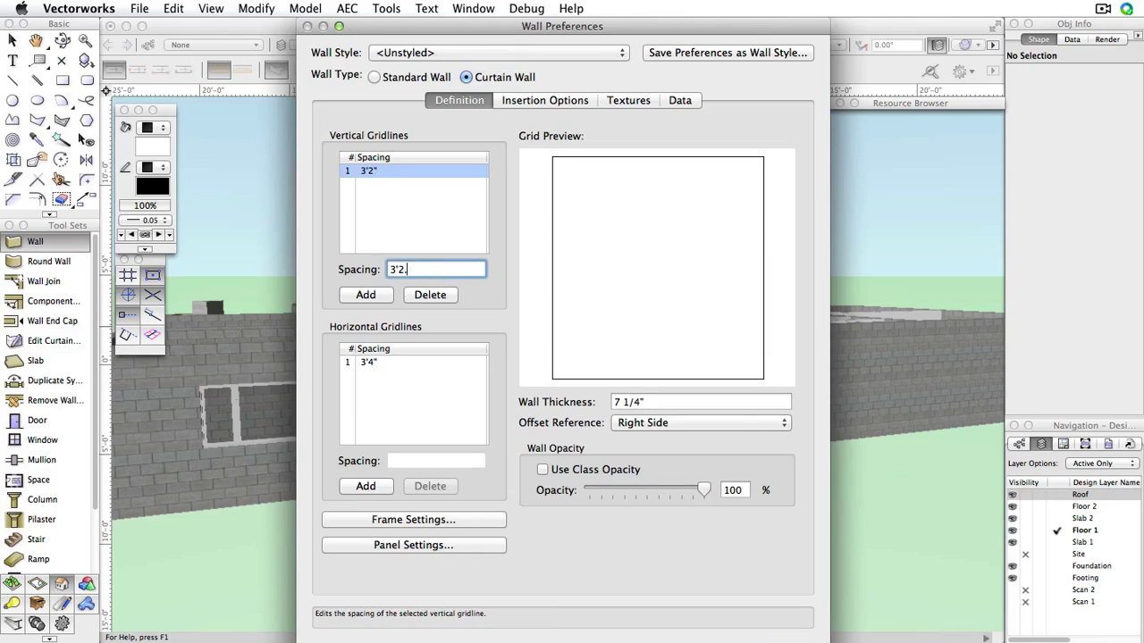
{"action": "type", "text": "5"}
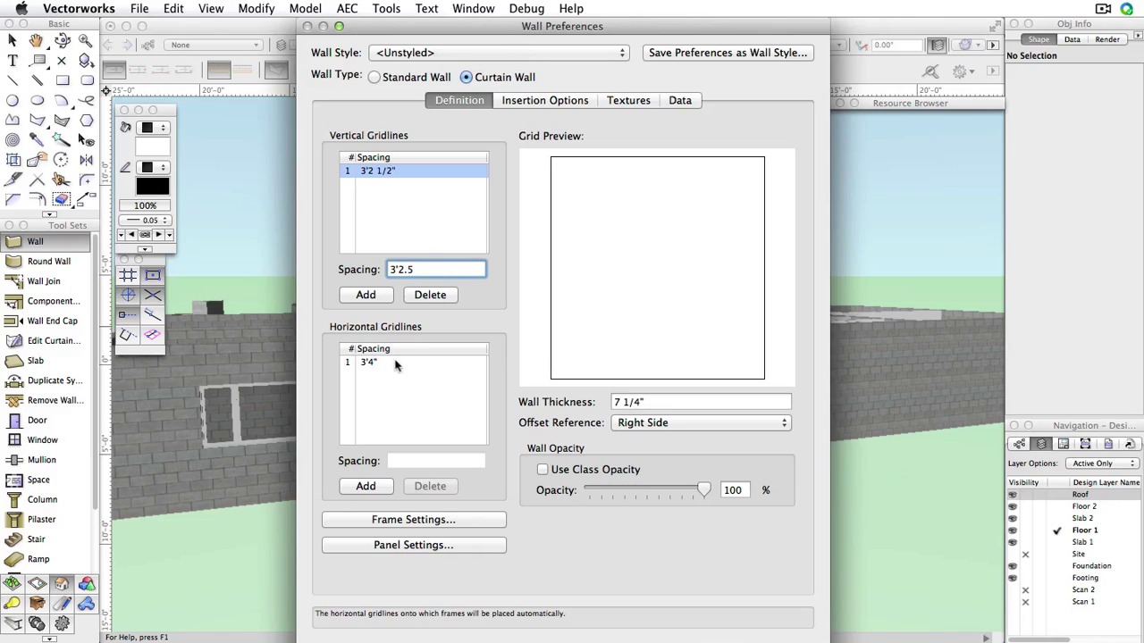
{"action": "left_click", "coordinate": [368, 362]}
{"action": "left_click", "coordinate": [436, 462]}
{"action": "double_click", "coordinate": [437, 462]}
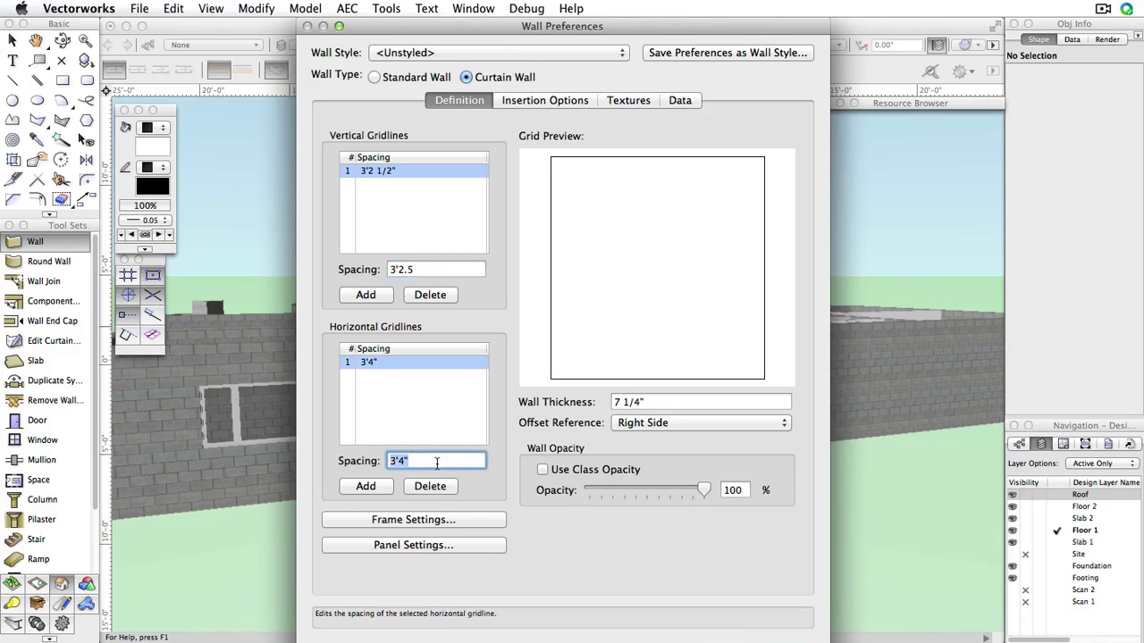
{"action": "type", "text": "7'1"}
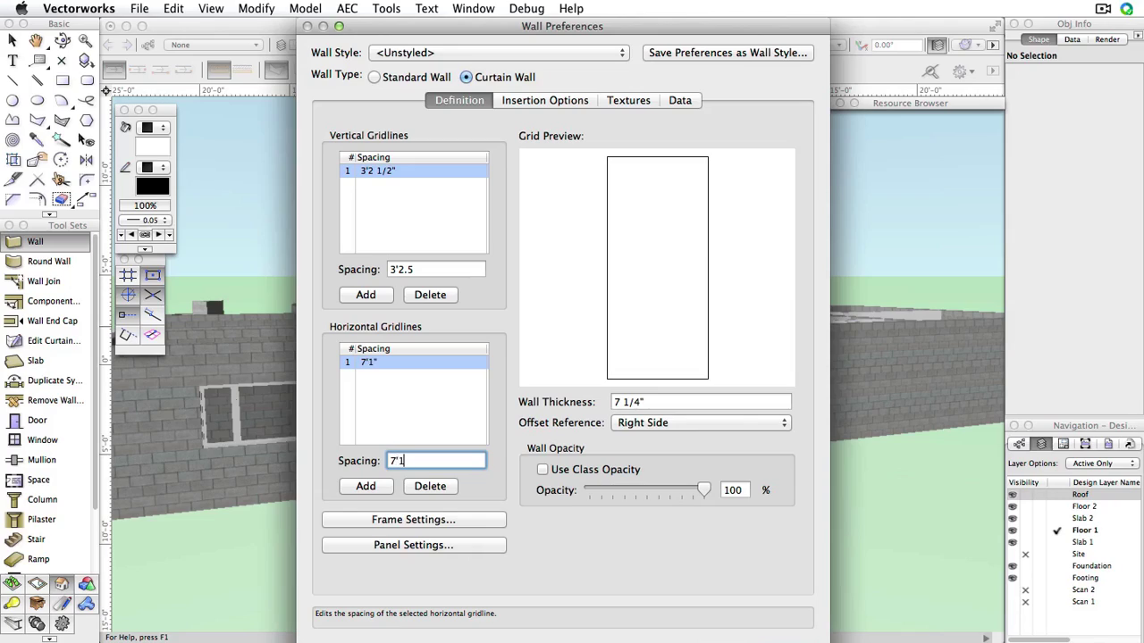
{"action": "type", "text": ".25"}
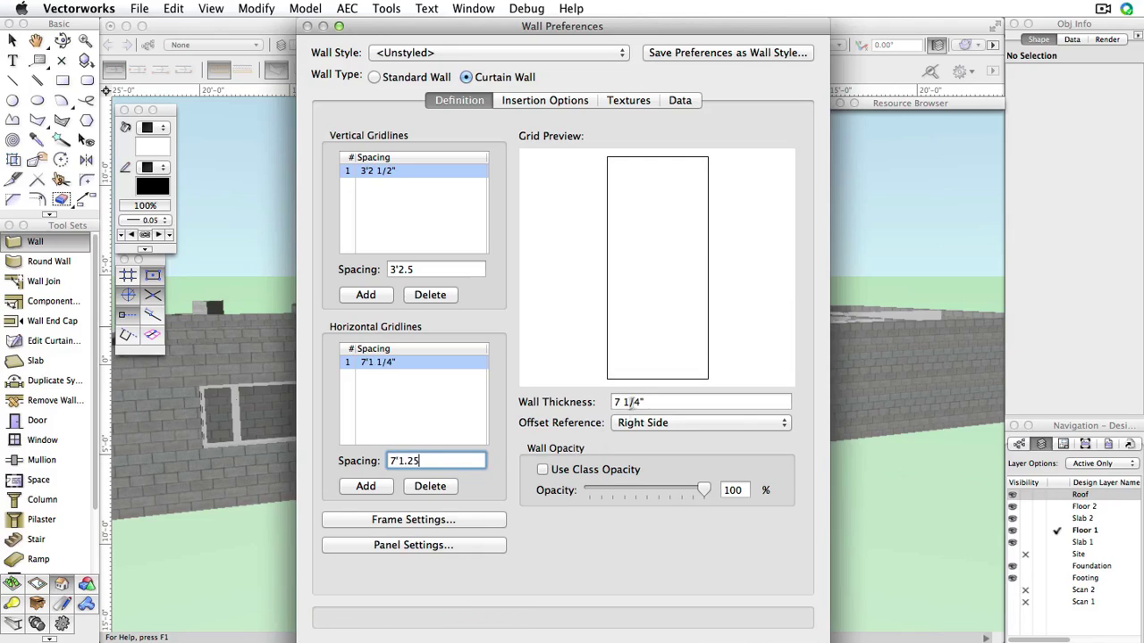
Set wall thickness to 4 and the offset reference to Center Line.
{"action": "left_click", "coordinate": [645, 402]}
{"action": "type", "text": "4"}
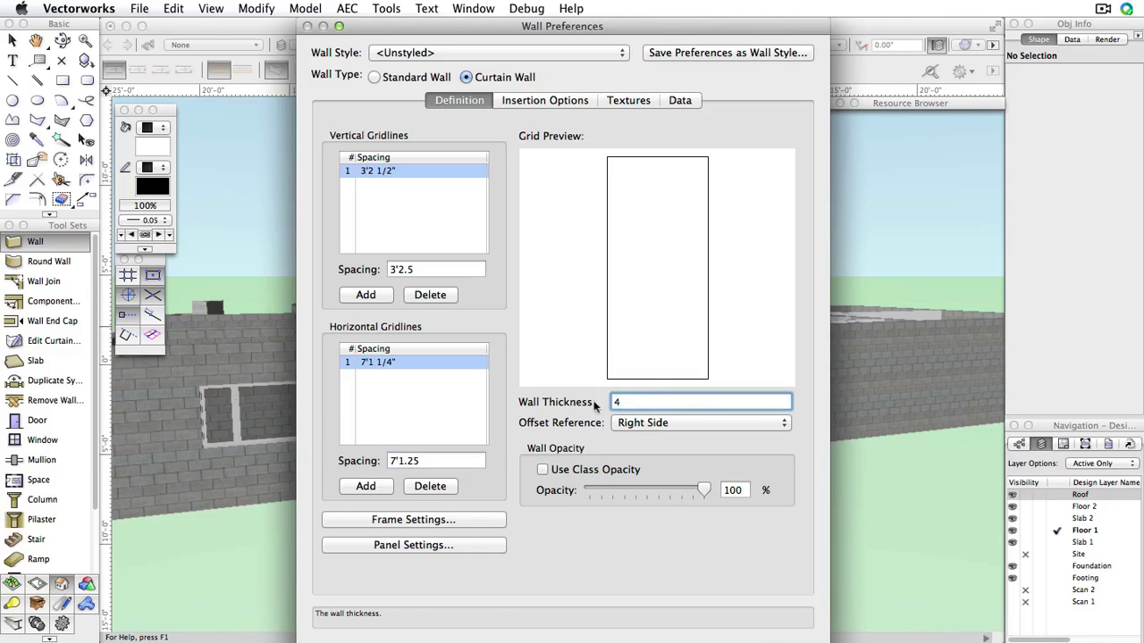
{"action": "left_click", "coordinate": [676, 421]}
{"action": "left_click", "coordinate": [673, 407]}
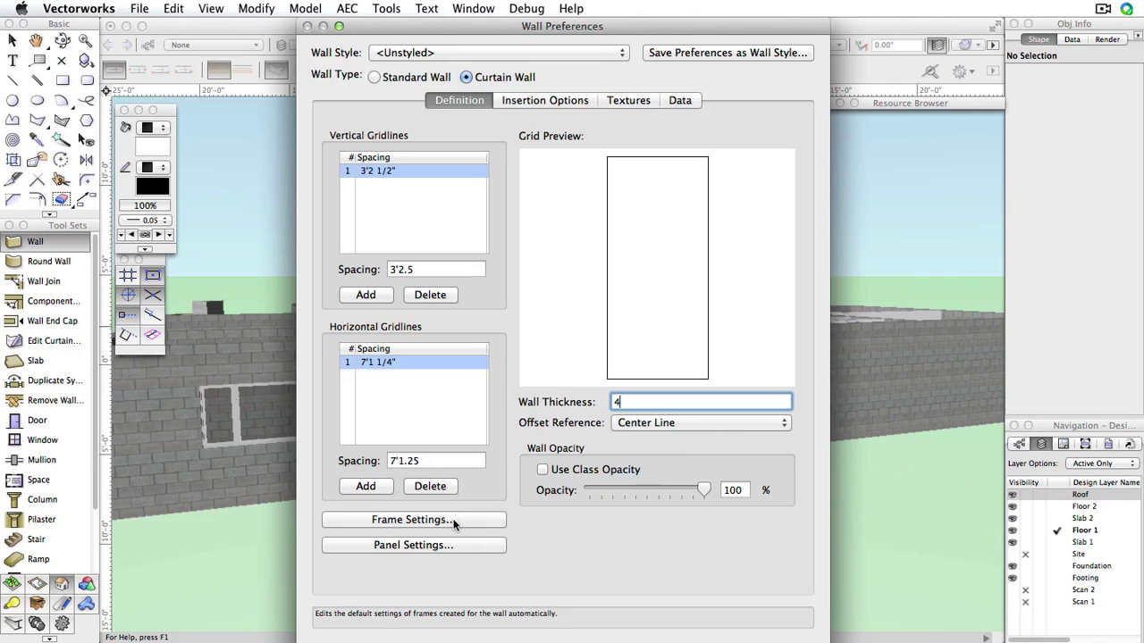
Make the curtain wall's vertical frames Butt-Glazed, leaving the panel settings unchanged.
{"action": "left_click", "coordinate": [413, 519]}
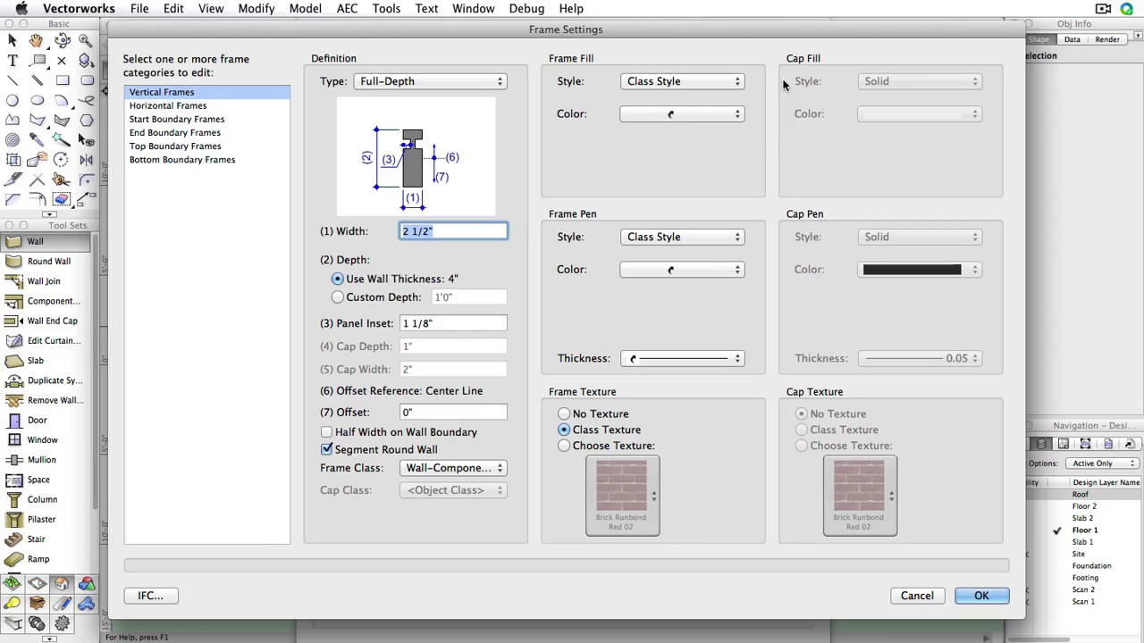
{"action": "left_click", "coordinate": [473, 82]}
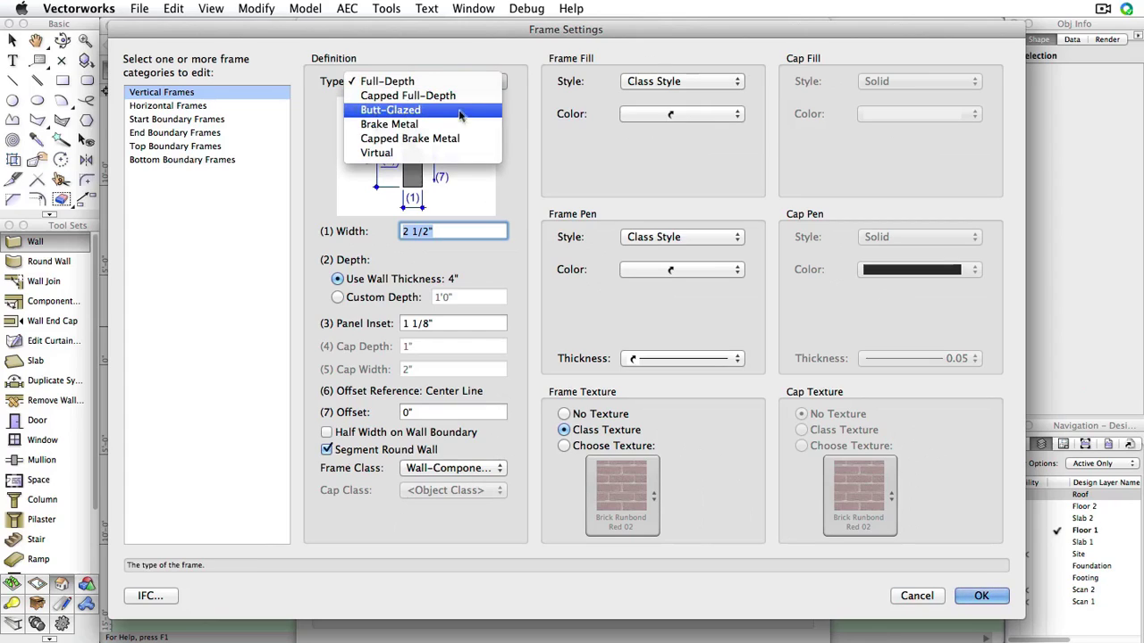
{"action": "left_click", "coordinate": [460, 111]}
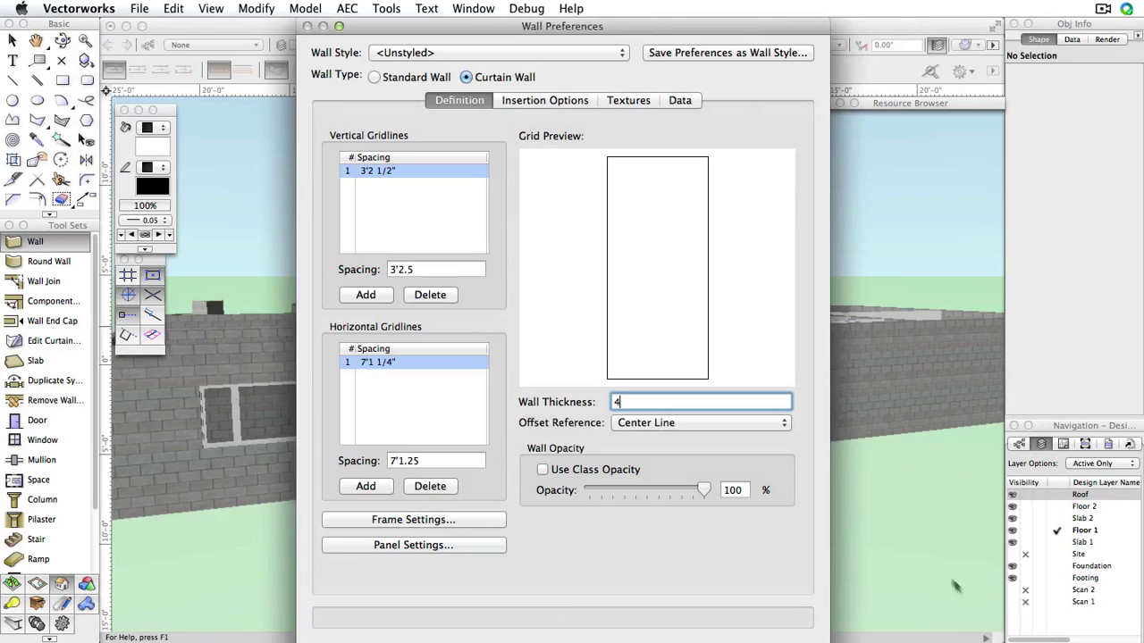
{"action": "left_click", "coordinate": [978, 596]}
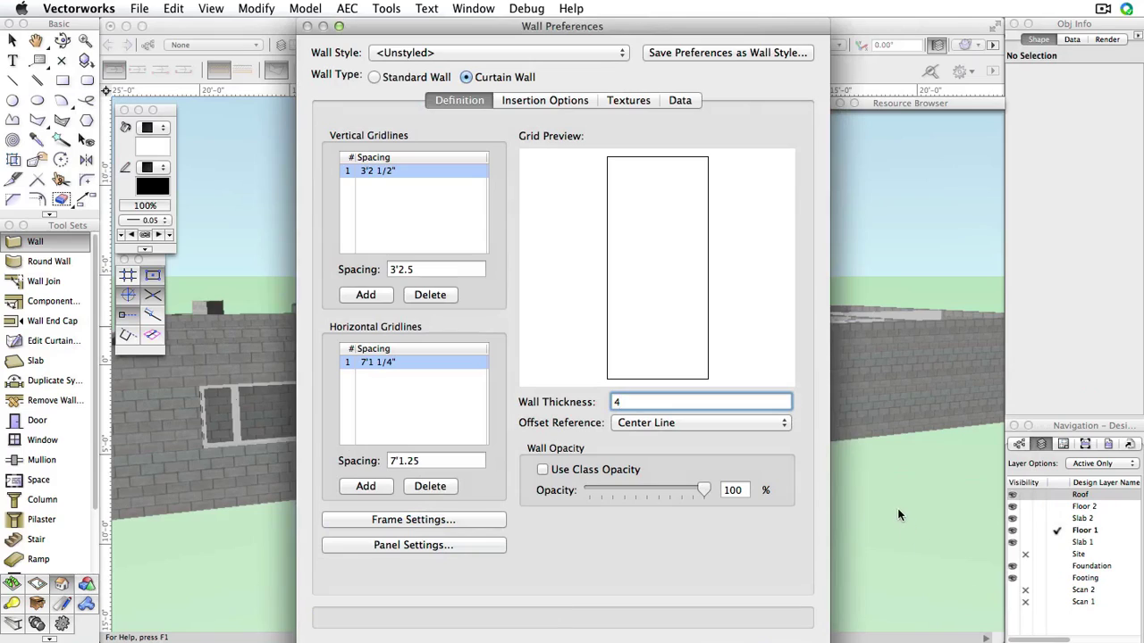
{"action": "left_click", "coordinate": [455, 543]}
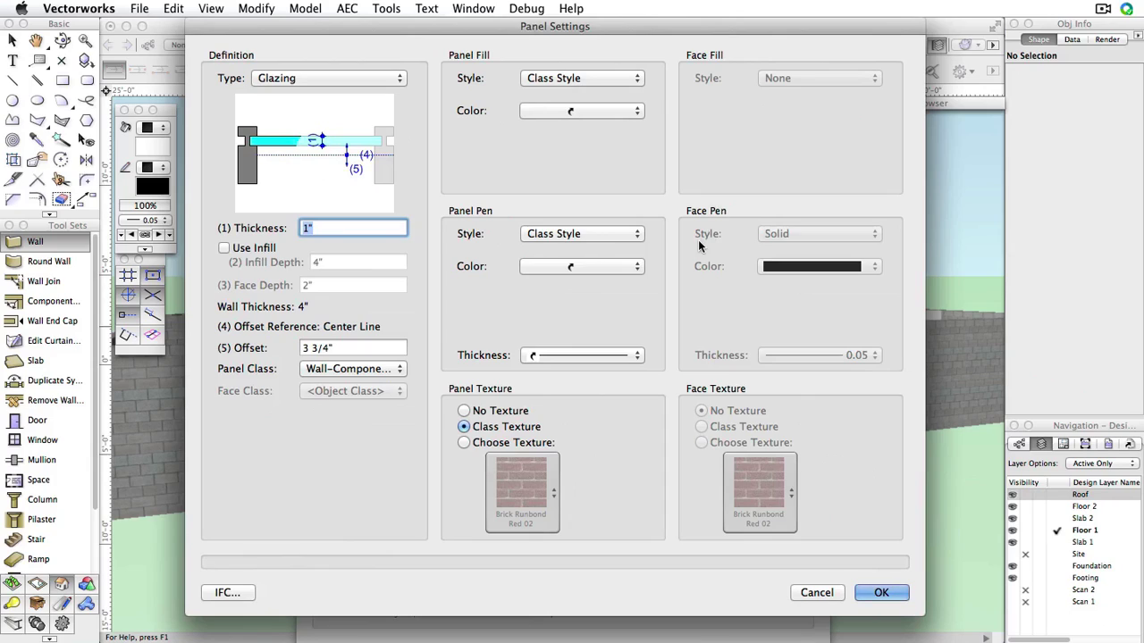
{"action": "left_click", "coordinate": [813, 591]}
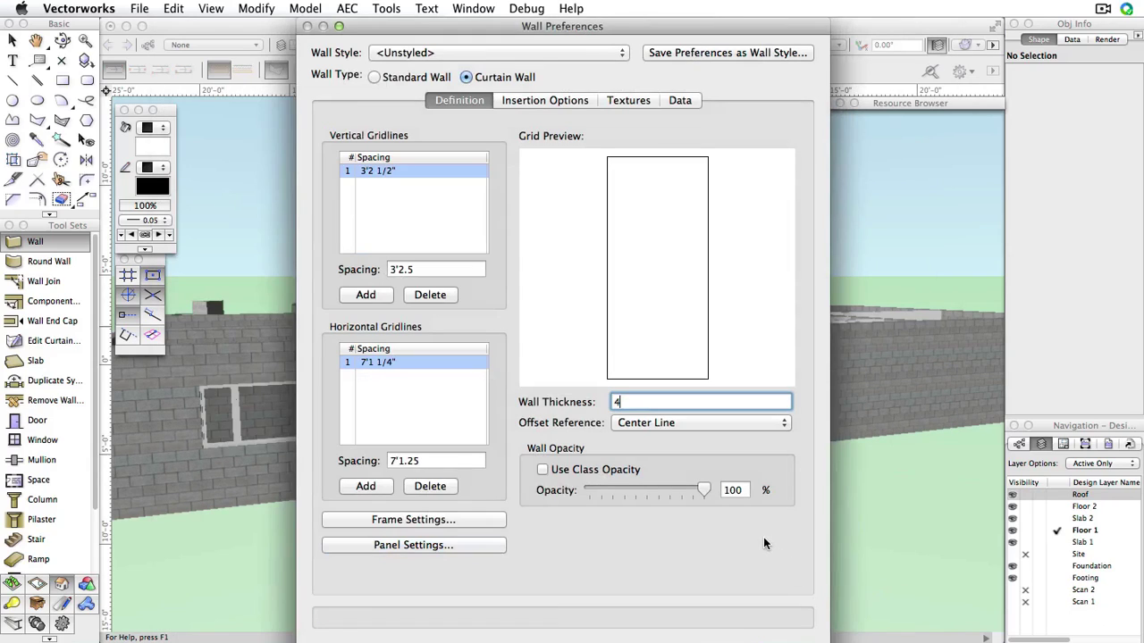
Save the settings as wall style CW-Multistory-Grid Dbl Glaz-4" and select the white angled wall.
{"action": "left_click", "coordinate": [685, 53]}
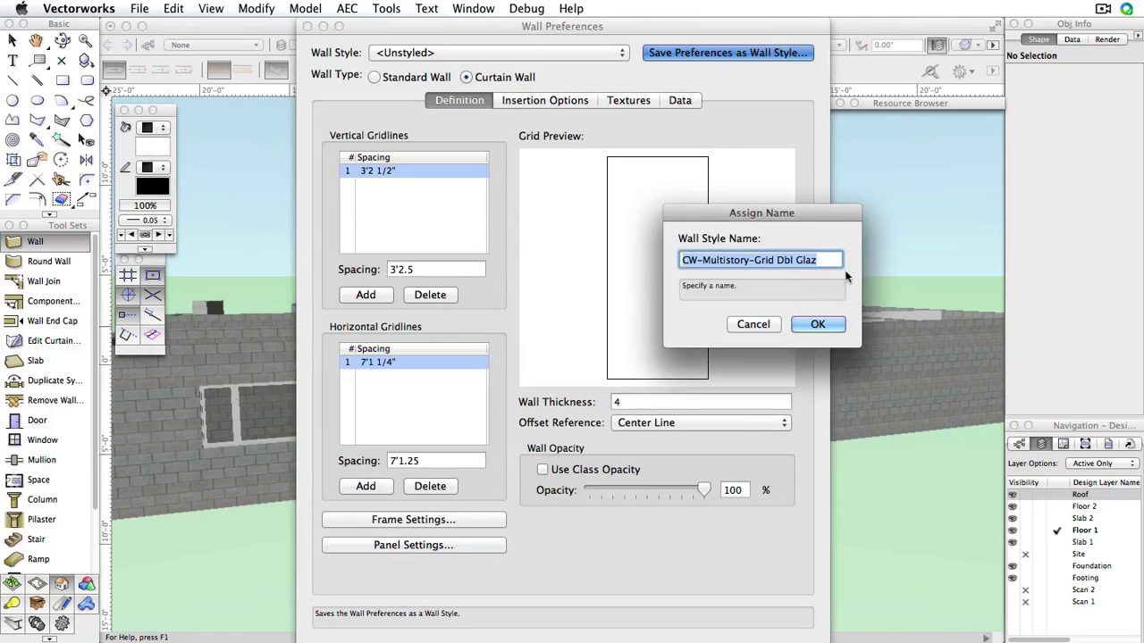
{"action": "key", "text": "Right"}
{"action": "type", "text": "-"}
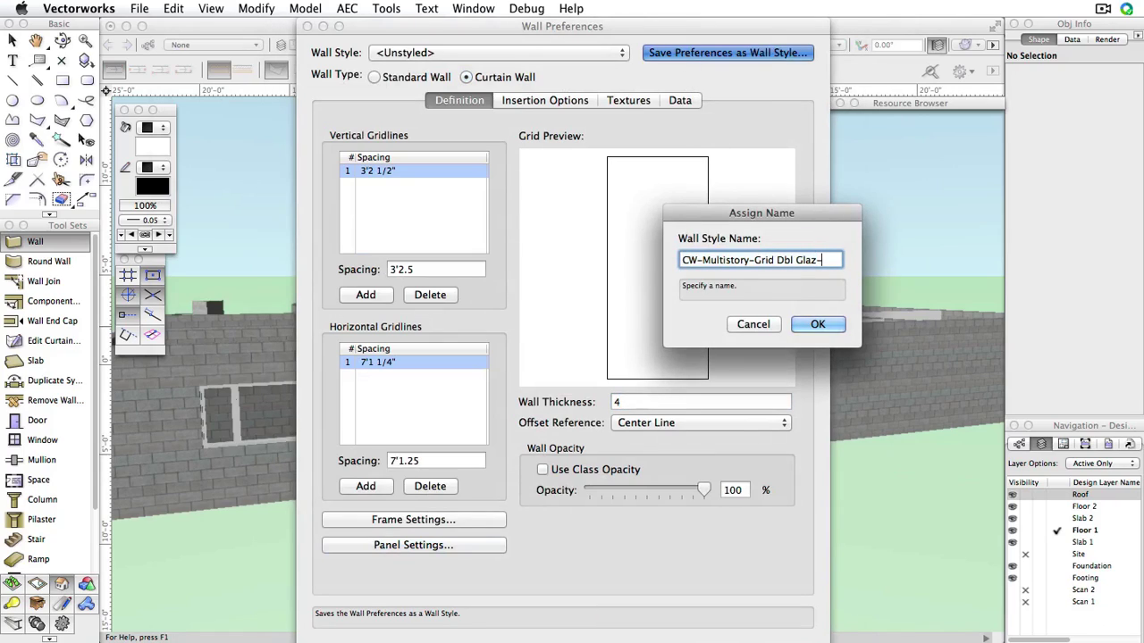
{"action": "type", "text": "4\""}
{"action": "left_click", "coordinate": [812, 326]}
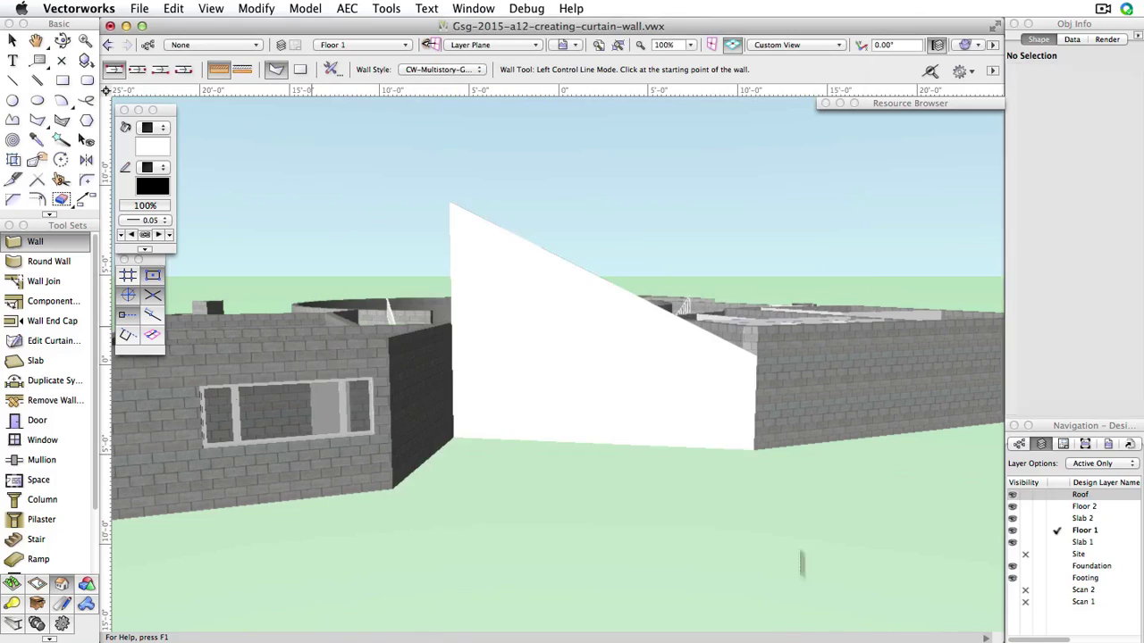
{"action": "left_click", "coordinate": [807, 631]}
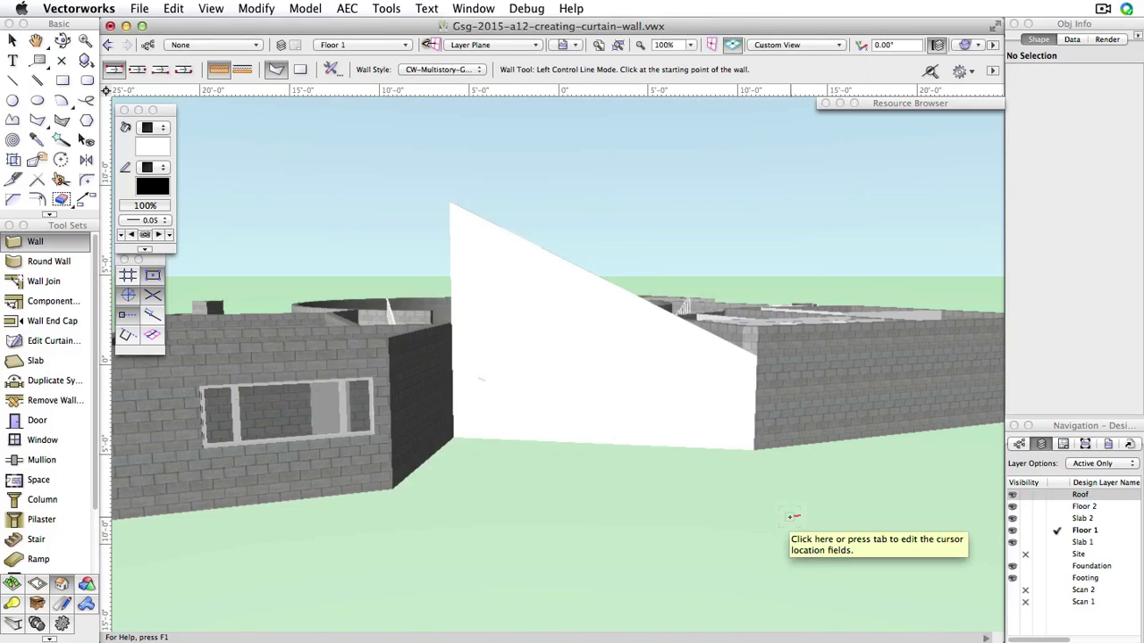
{"action": "left_click", "coordinate": [13, 40]}
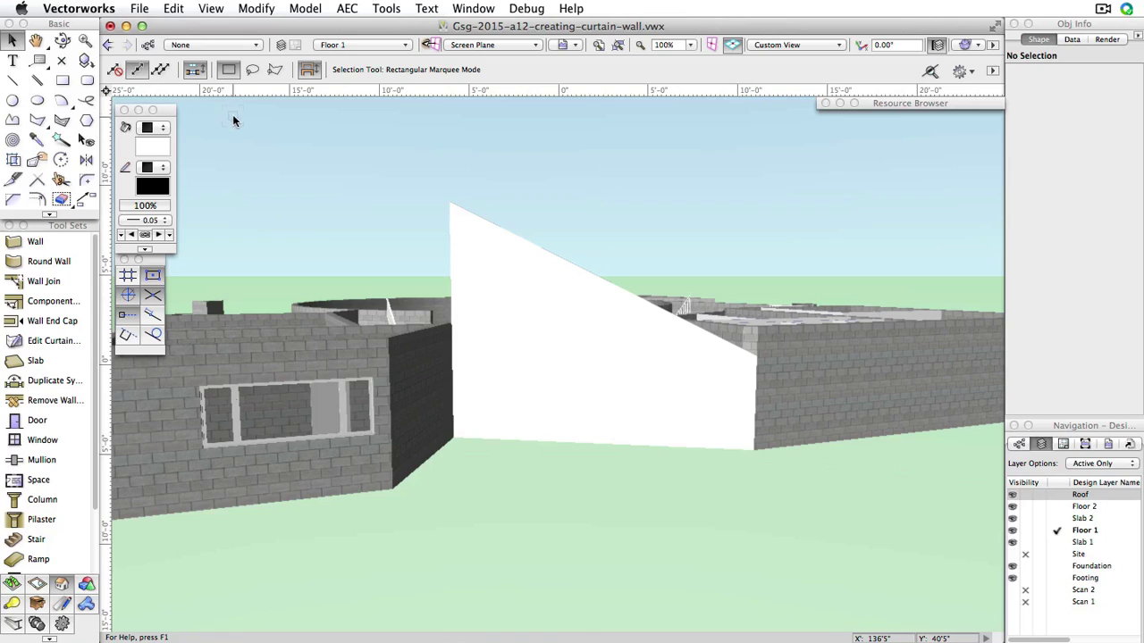
{"action": "left_click", "coordinate": [460, 219]}
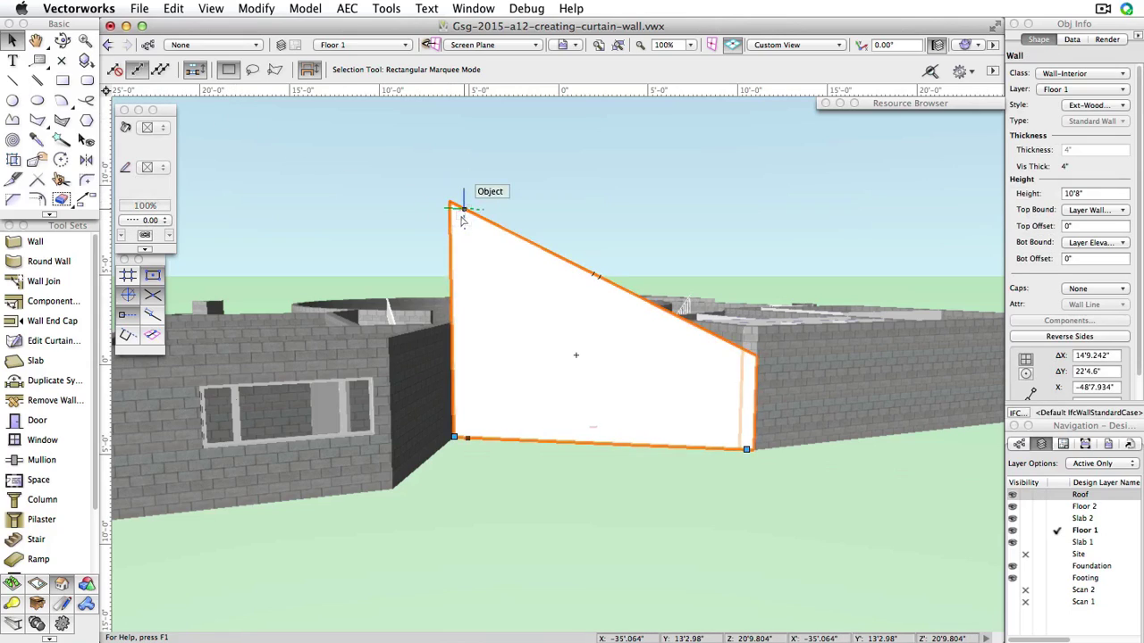
Replace the selected wall's style with CW-Multistory-Grid Dbl Glaz-4" via Wall Replacement.
{"action": "left_click", "coordinate": [1081, 106]}
{"action": "left_click", "coordinate": [1093, 129]}
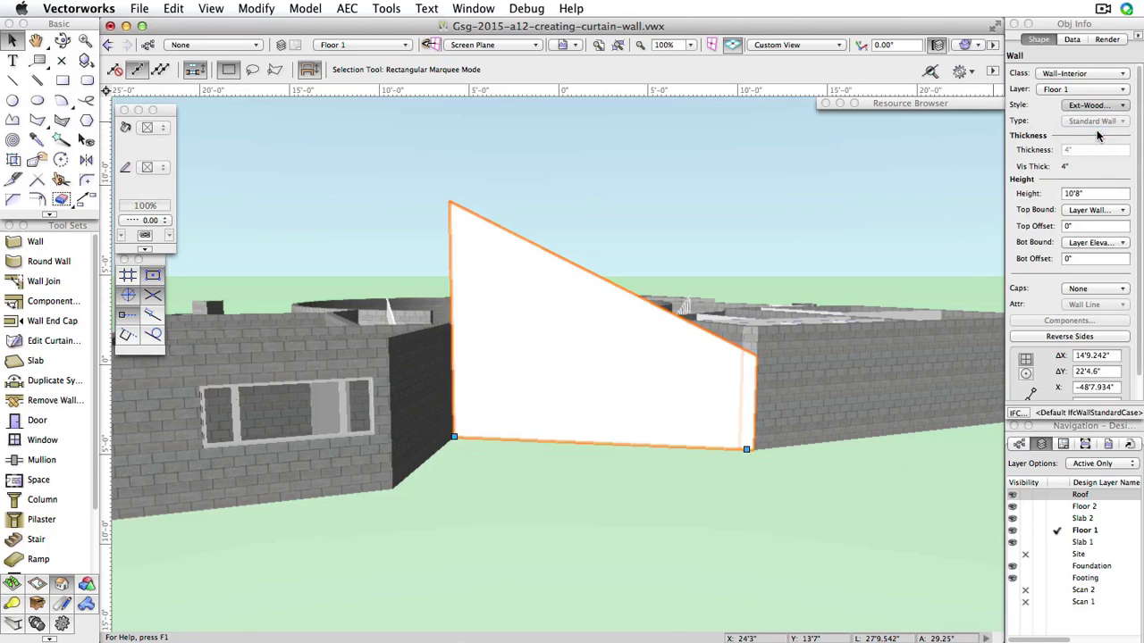
{"action": "left_click_drag", "start_coordinate": [909, 114], "coordinate": [688, 47]}
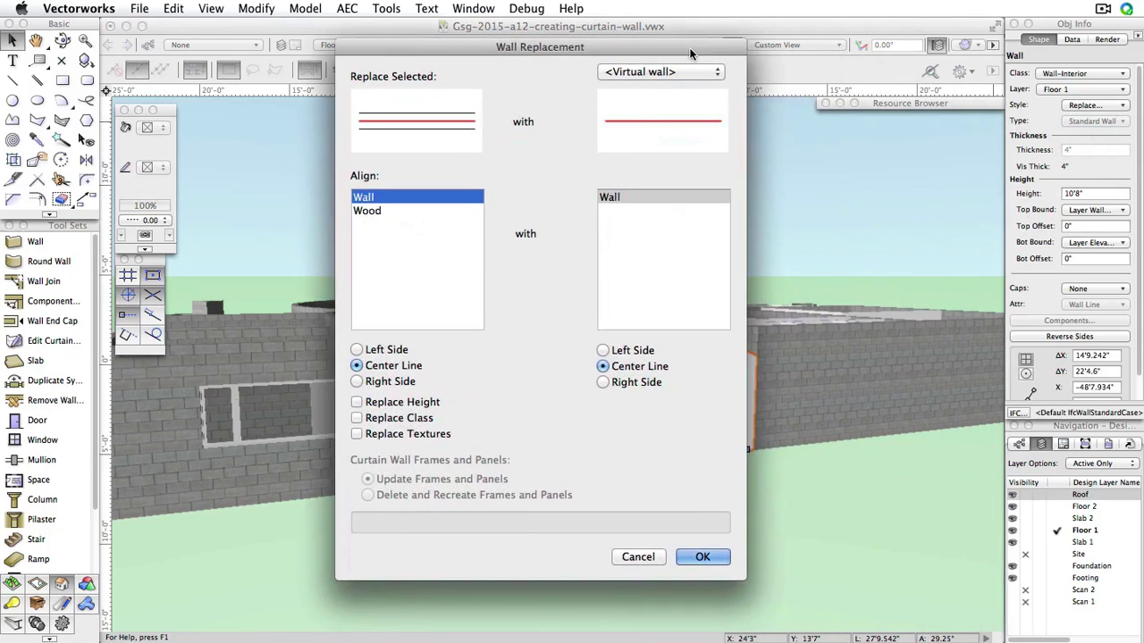
{"action": "left_click", "coordinate": [663, 71]}
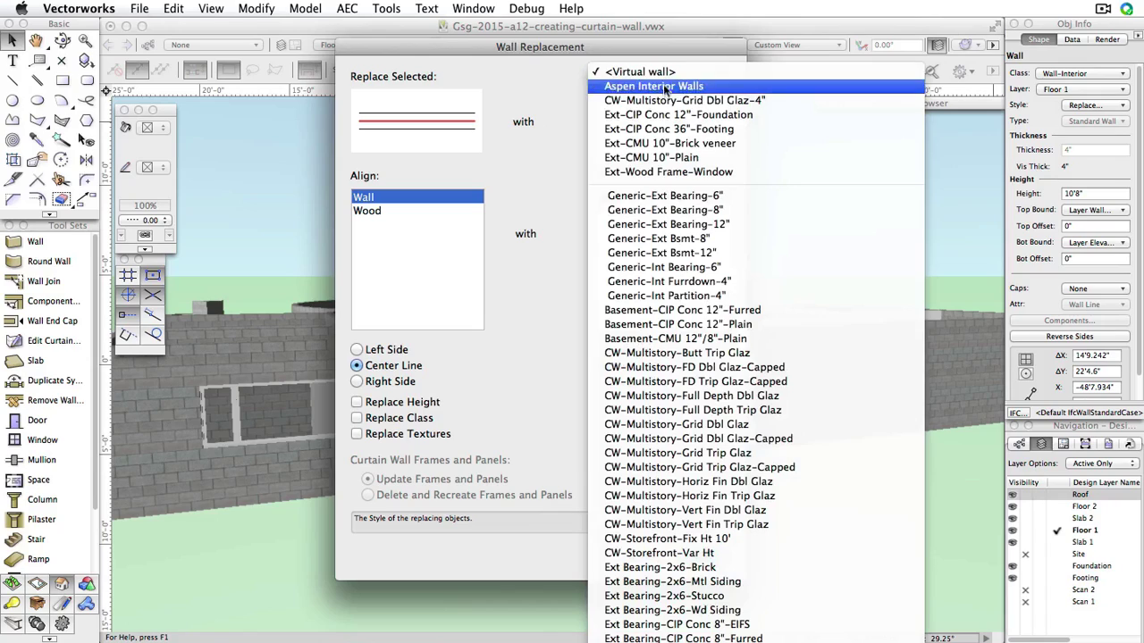
{"action": "left_click", "coordinate": [665, 101]}
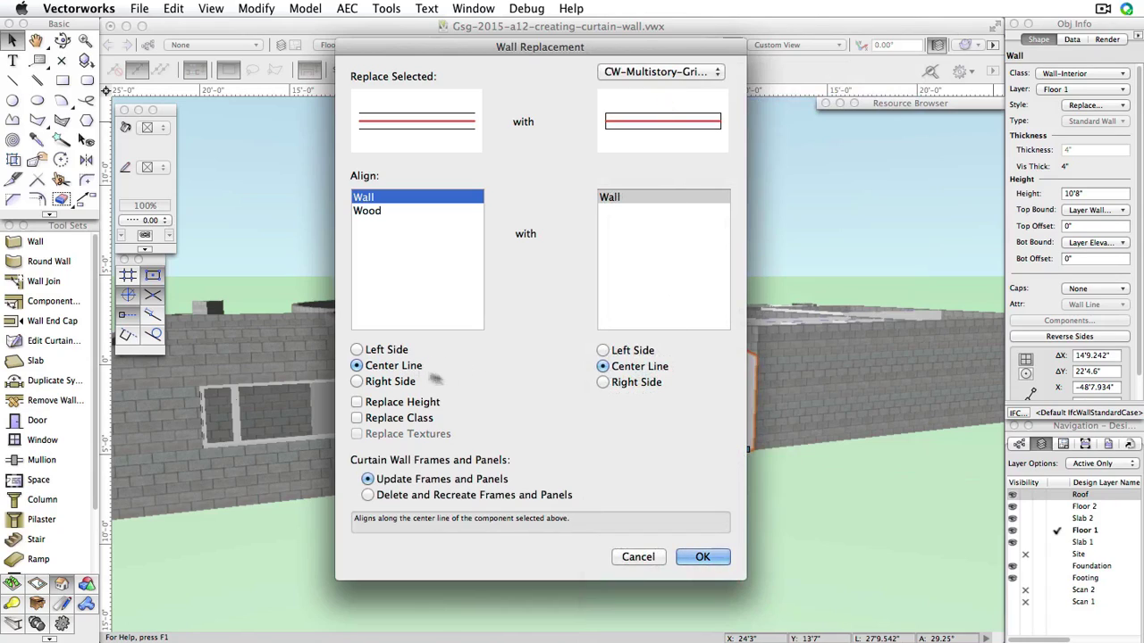
{"action": "left_click", "coordinate": [691, 556]}
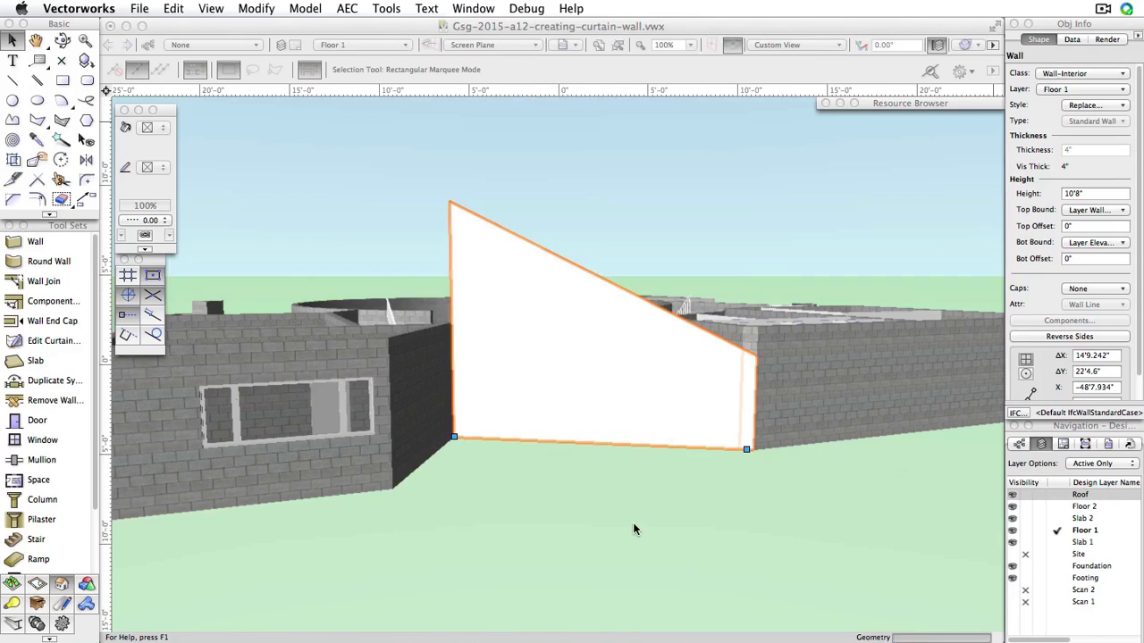
Use Edit Curtain Wall's Move Grid Mode to slide the grid along the wall's bottom edge.
{"action": "scroll", "coordinate": [554, 461], "scroll_direction": "up", "scroll_amount": 5}
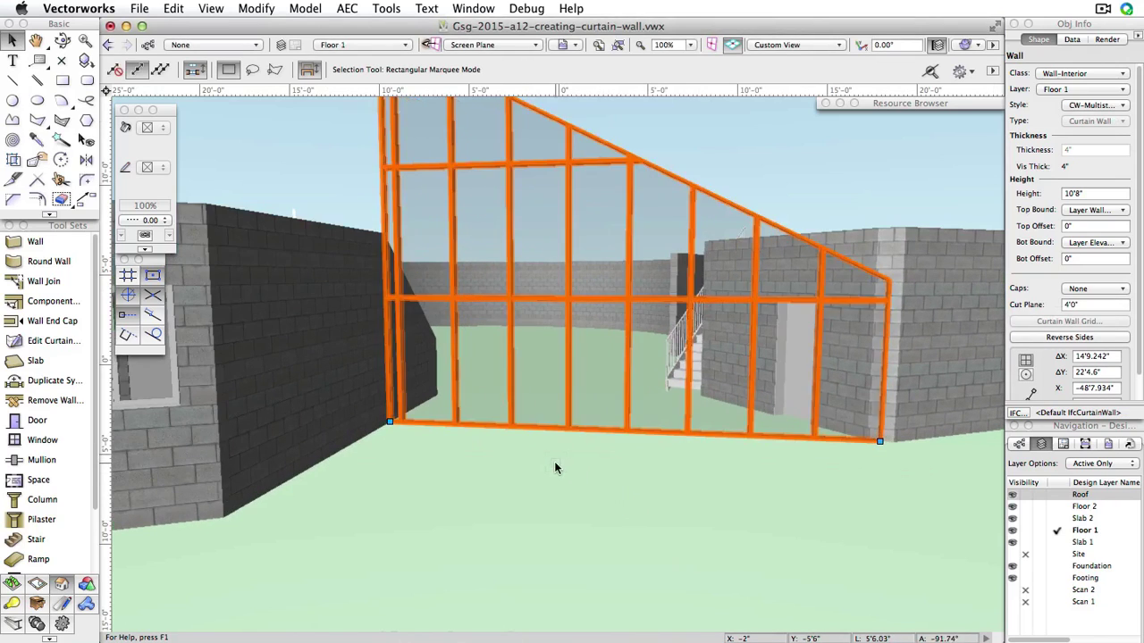
{"action": "middle_click_drag", "start_coordinate": [554, 461], "coordinate": [559, 556]}
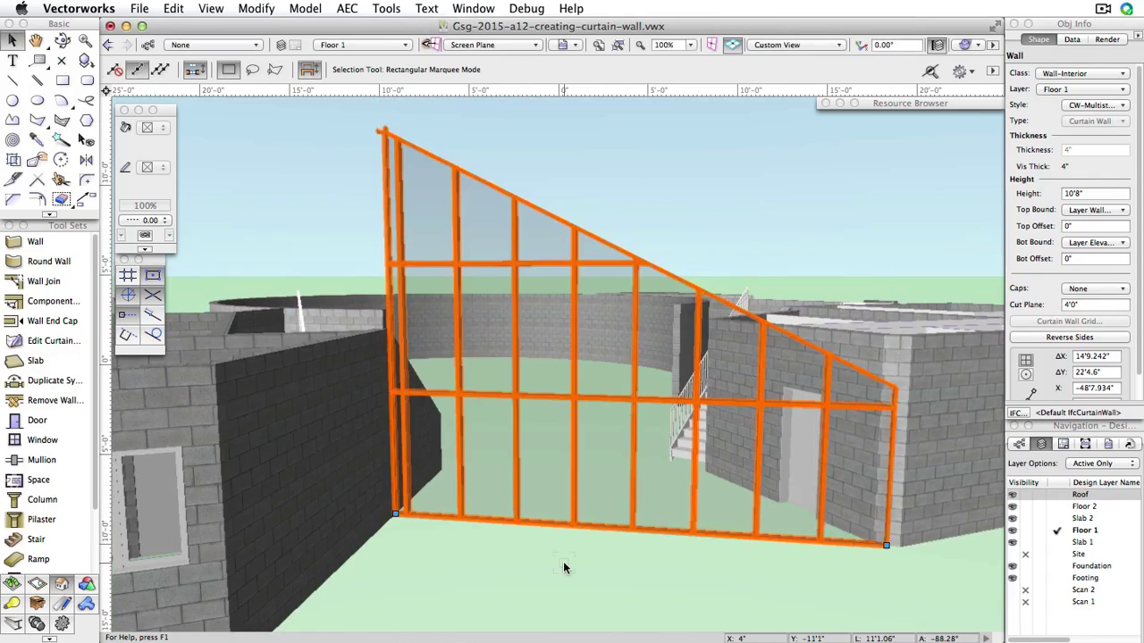
{"action": "left_click", "coordinate": [54, 341]}
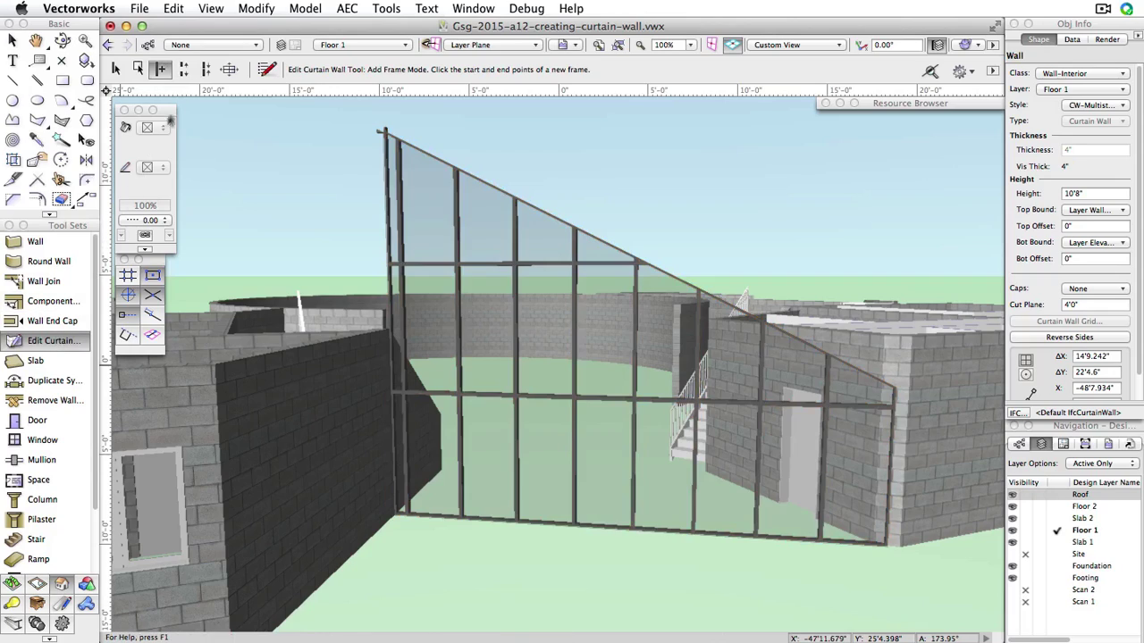
{"action": "left_click", "coordinate": [228, 71]}
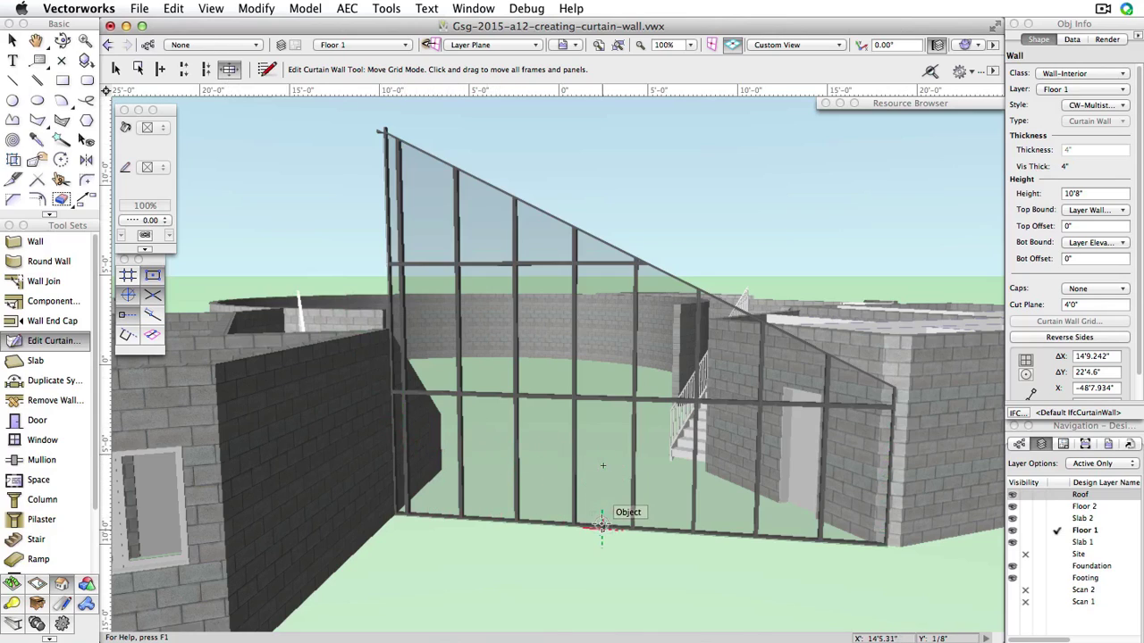
{"action": "scroll", "coordinate": [602, 527], "scroll_direction": "up", "scroll_amount": 5}
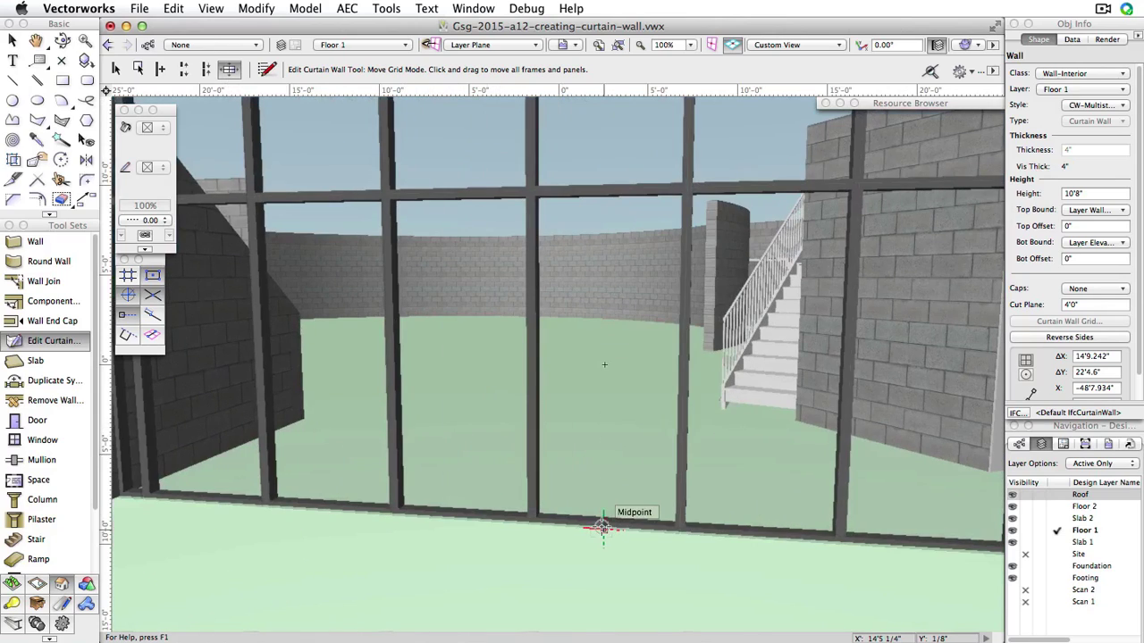
{"action": "left_click_drag", "start_coordinate": [606, 526], "coordinate": [679, 537]}
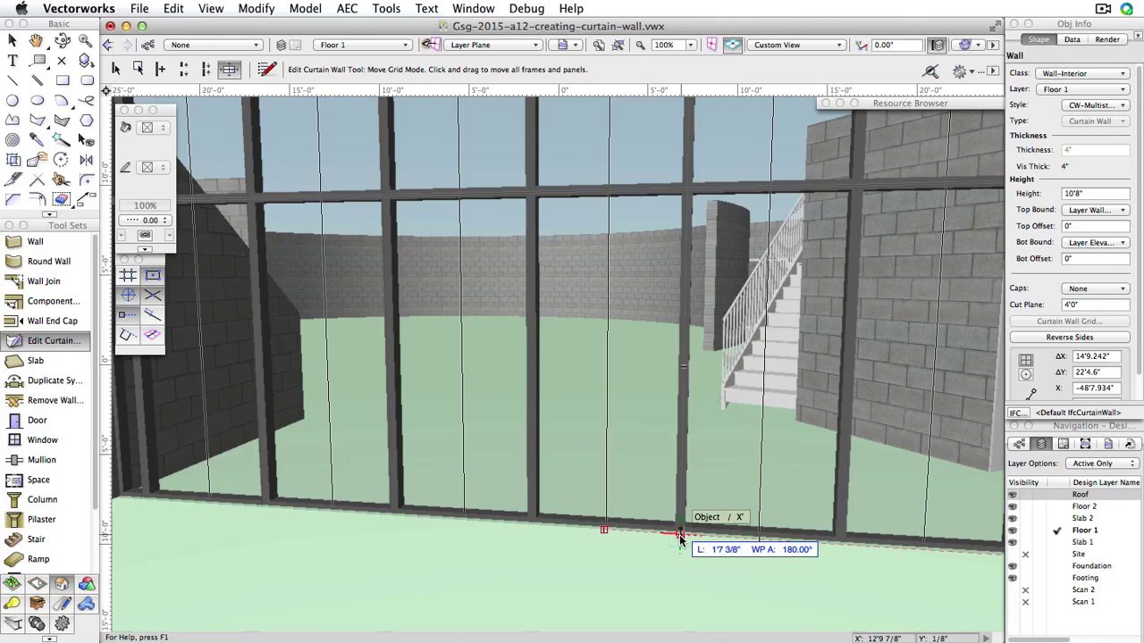
{"action": "left_click_drag", "start_coordinate": [679, 535], "coordinate": [679, 535]}
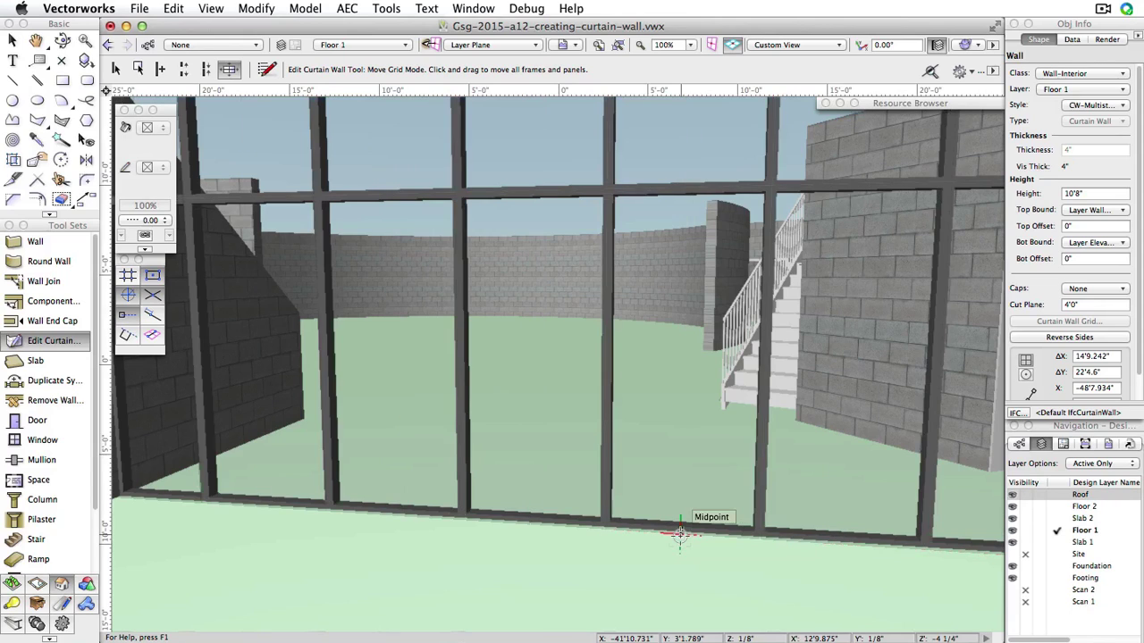
{"action": "key", "text": "super+z"}
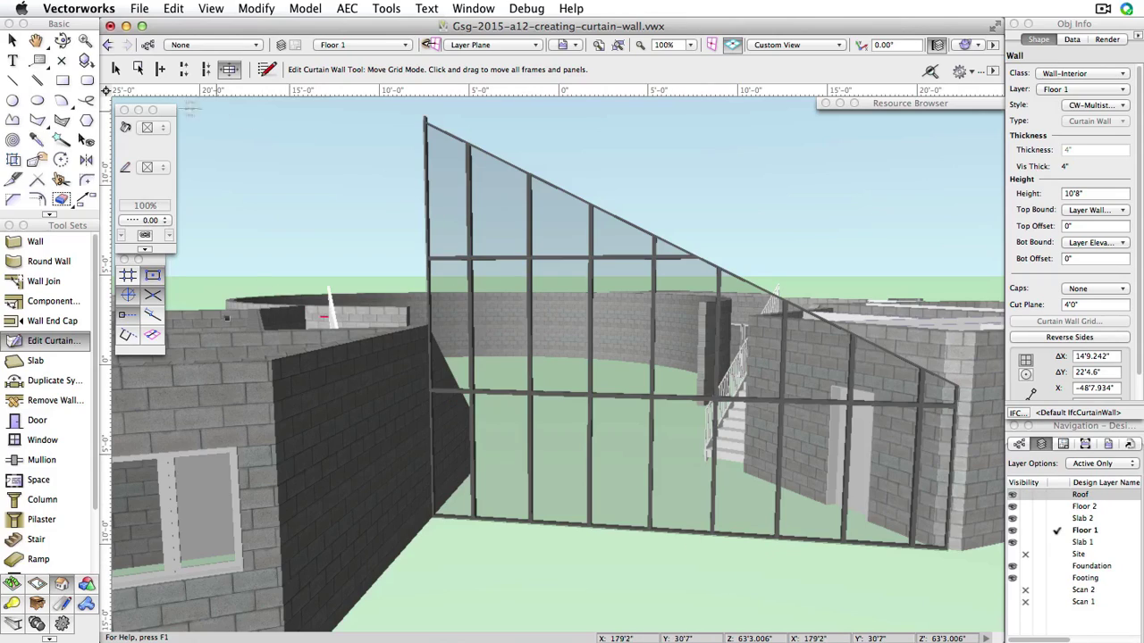
Select and delete the upper horizontal mullion segments.
{"action": "left_click", "coordinate": [115, 70]}
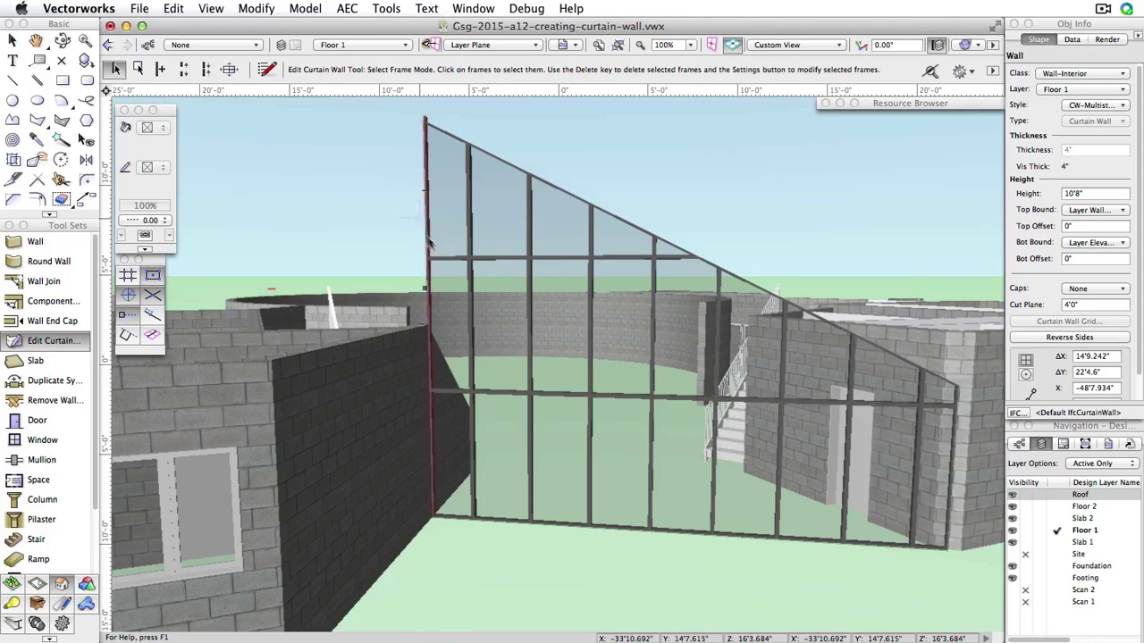
{"action": "left_click", "coordinate": [445, 258]}
{"action": "left_click_drag", "start_coordinate": [490, 258], "coordinate": [676, 258]}
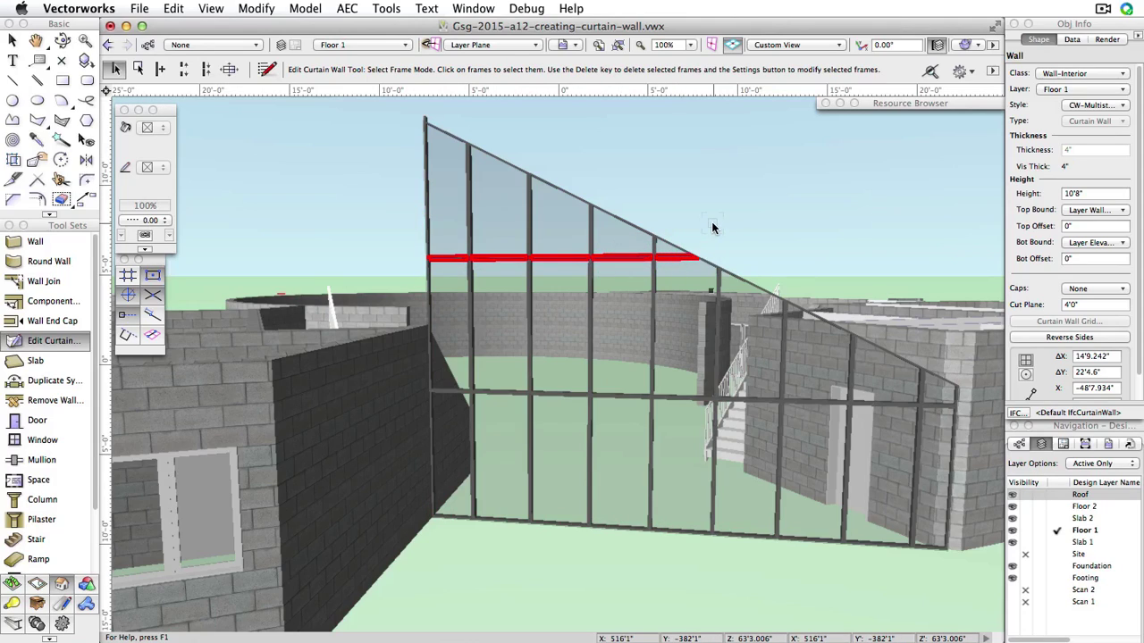
{"action": "key", "text": "Delete"}
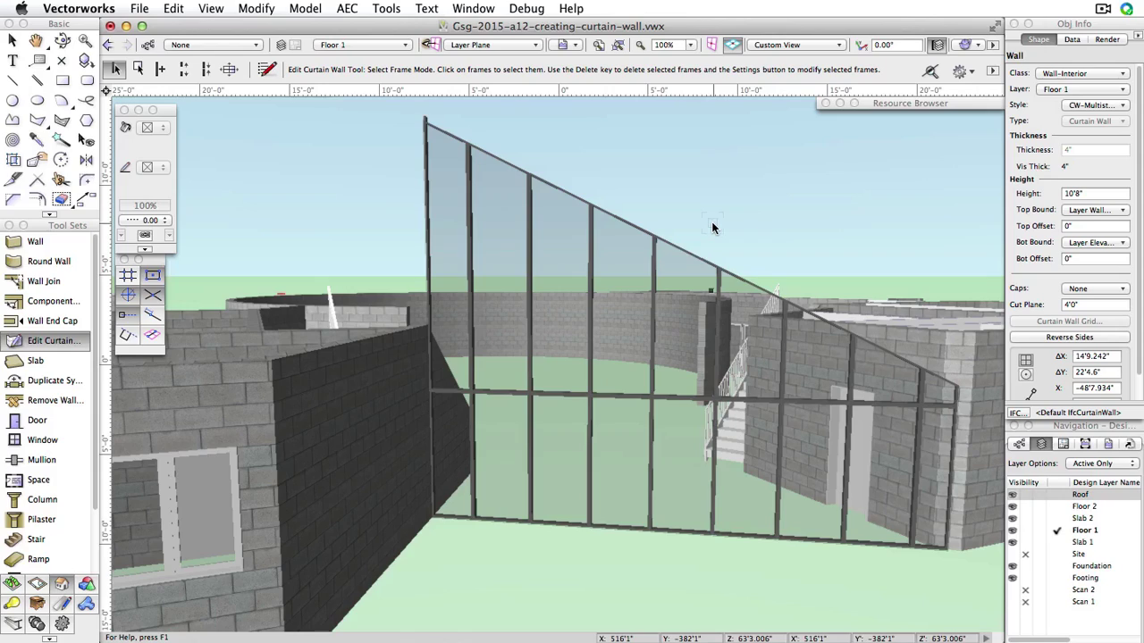
Add a sloped frame from the wall's low top corner to its tall top corner.
{"action": "left_click", "coordinate": [161, 69]}
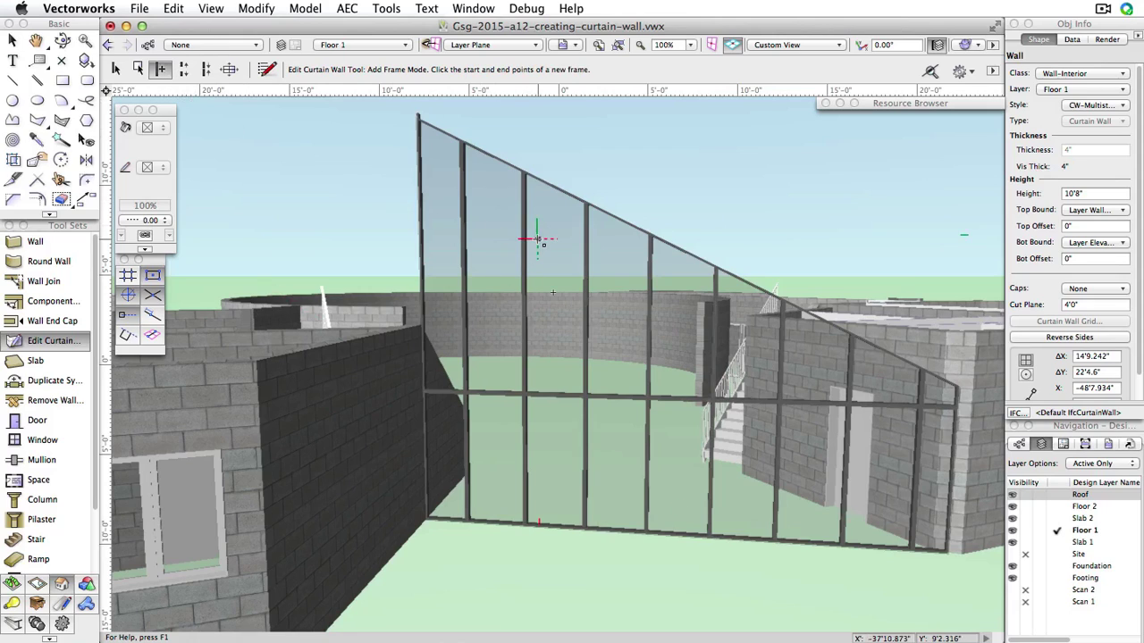
{"action": "middle_click_drag", "start_coordinate": [945, 393], "coordinate": [936, 416]}
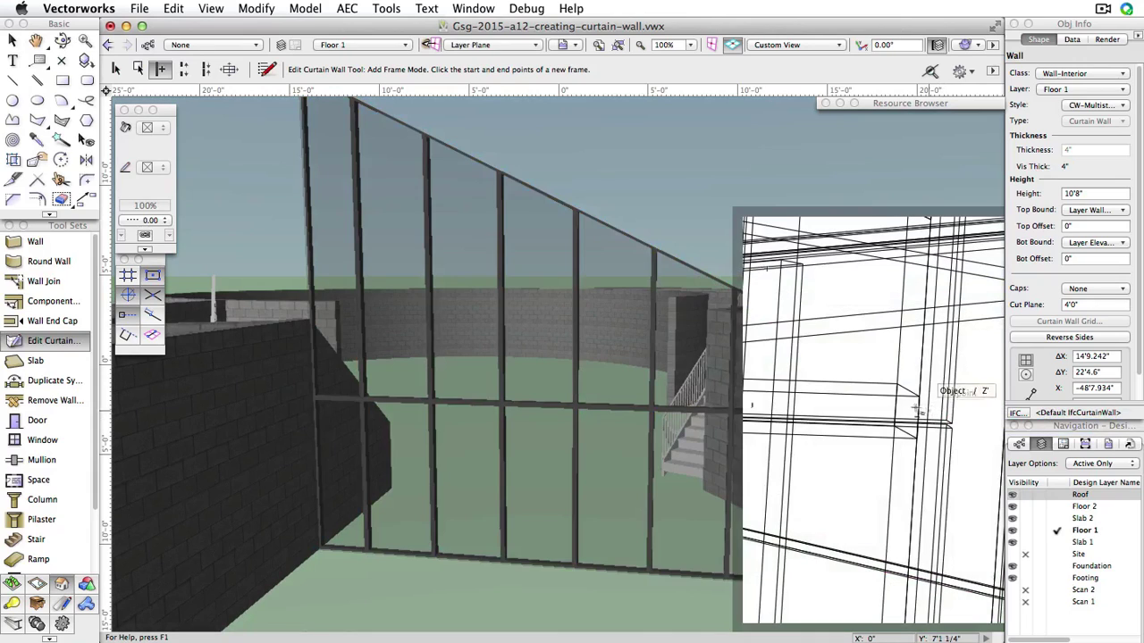
{"action": "left_click", "coordinate": [944, 419]}
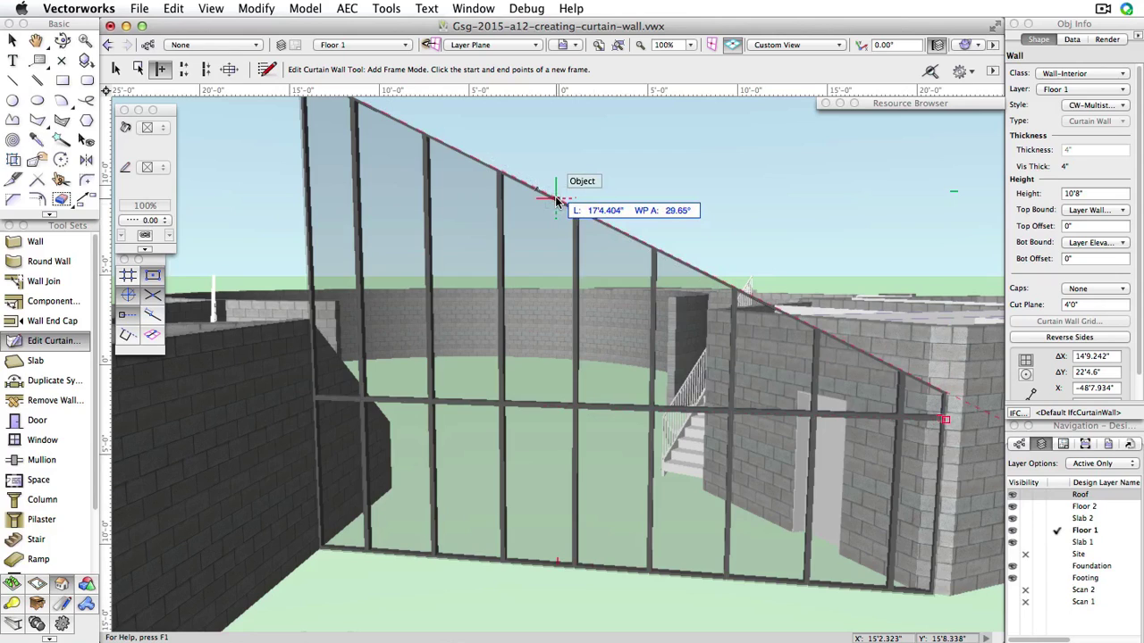
{"action": "middle_click_drag", "start_coordinate": [555, 201], "coordinate": [563, 286]}
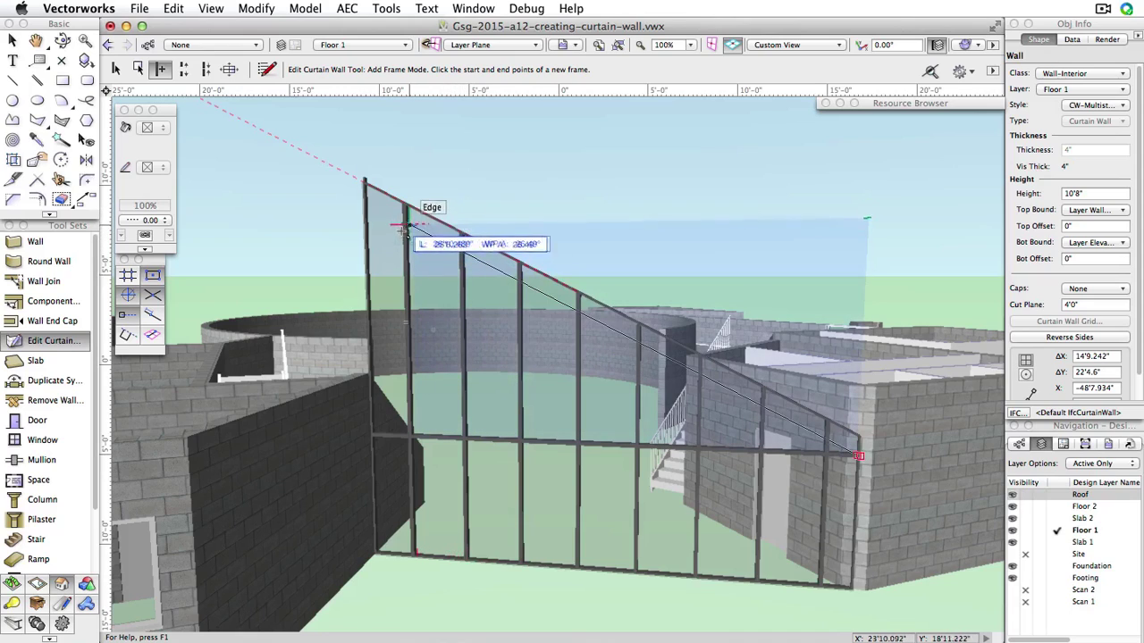
{"action": "left_click", "coordinate": [363, 202]}
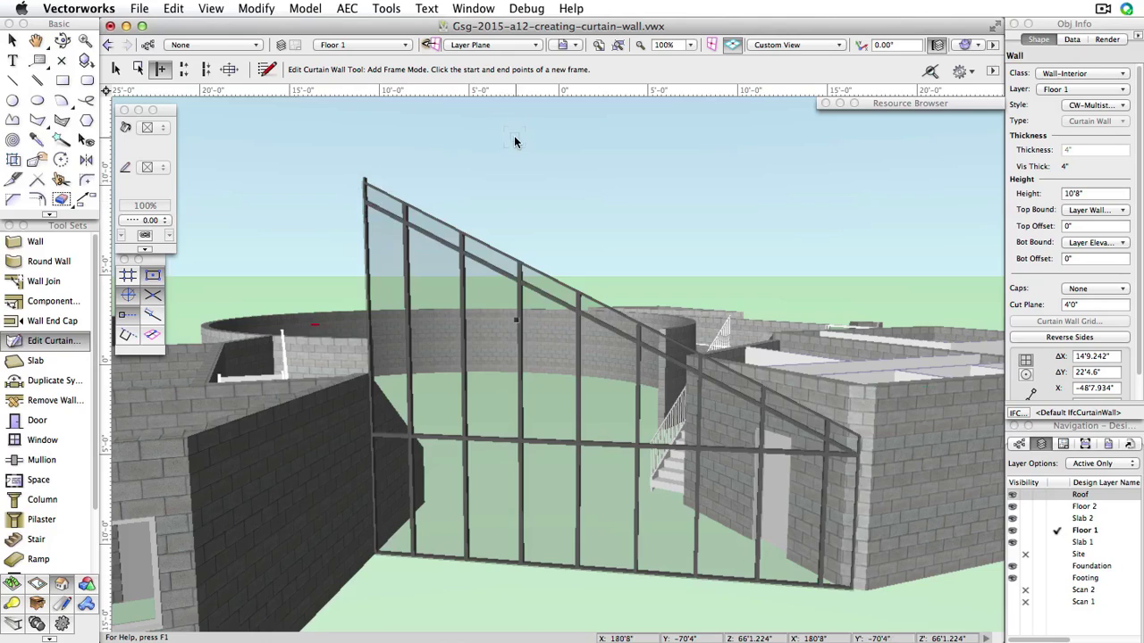
Place a 3'0" x 7'0" door in the lower-left panel and mark it Curtain Wall Door.
{"action": "left_click", "coordinate": [21, 428]}
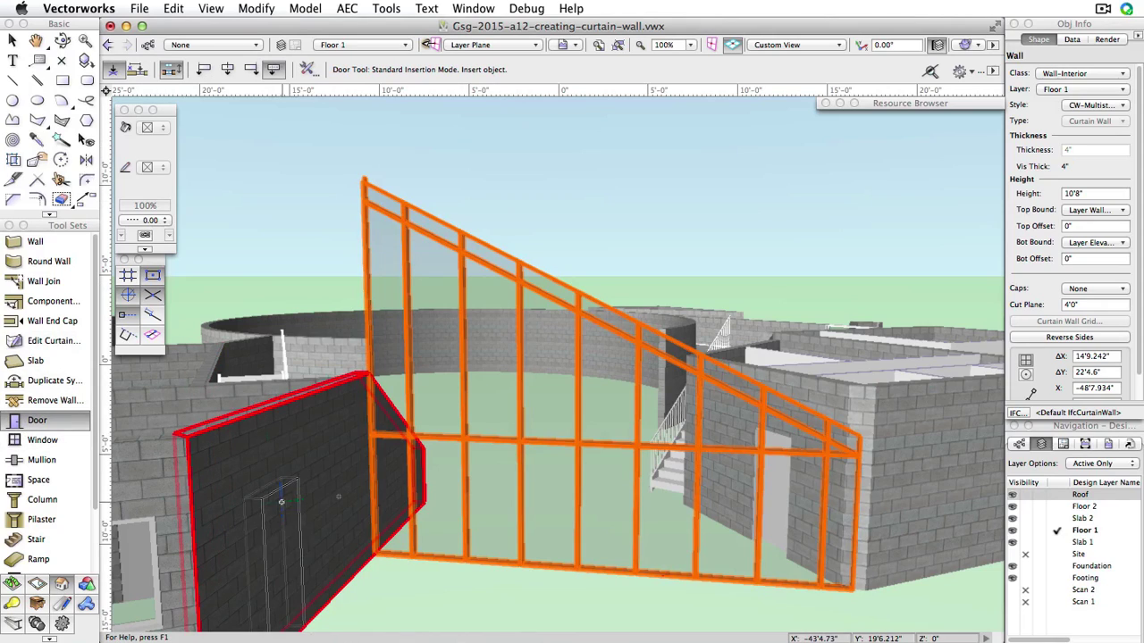
{"action": "left_click", "coordinate": [437, 560]}
{"action": "left_click", "coordinate": [436, 560]}
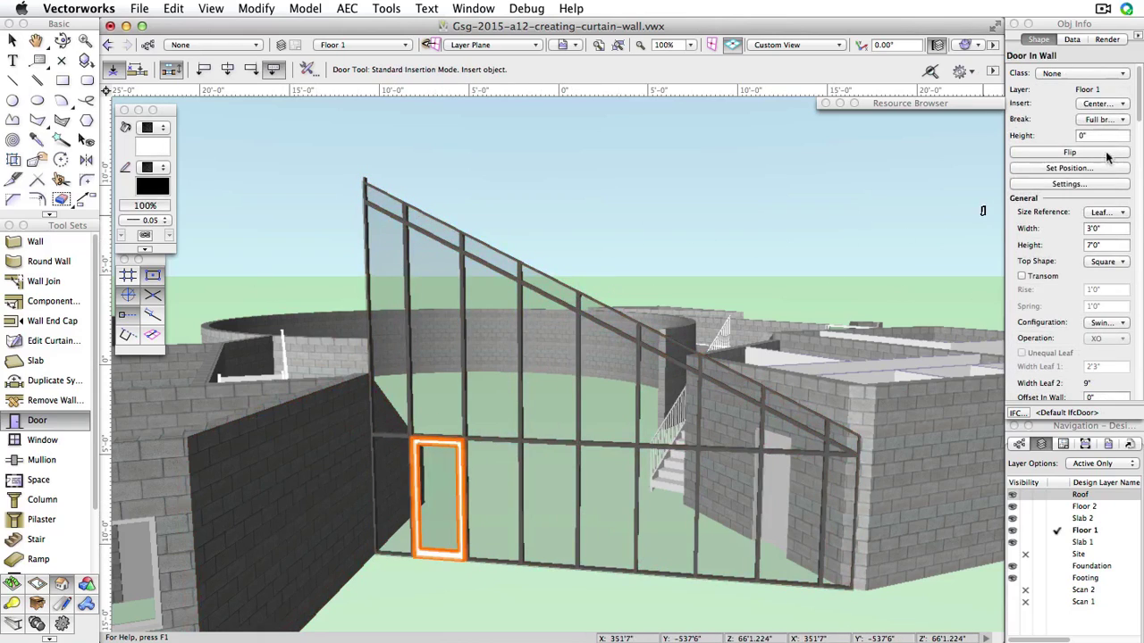
{"action": "scroll", "coordinate": [1061, 228], "scroll_direction": "down", "scroll_amount": 2}
{"action": "scroll", "coordinate": [1061, 228], "scroll_direction": "down", "scroll_amount": 2}
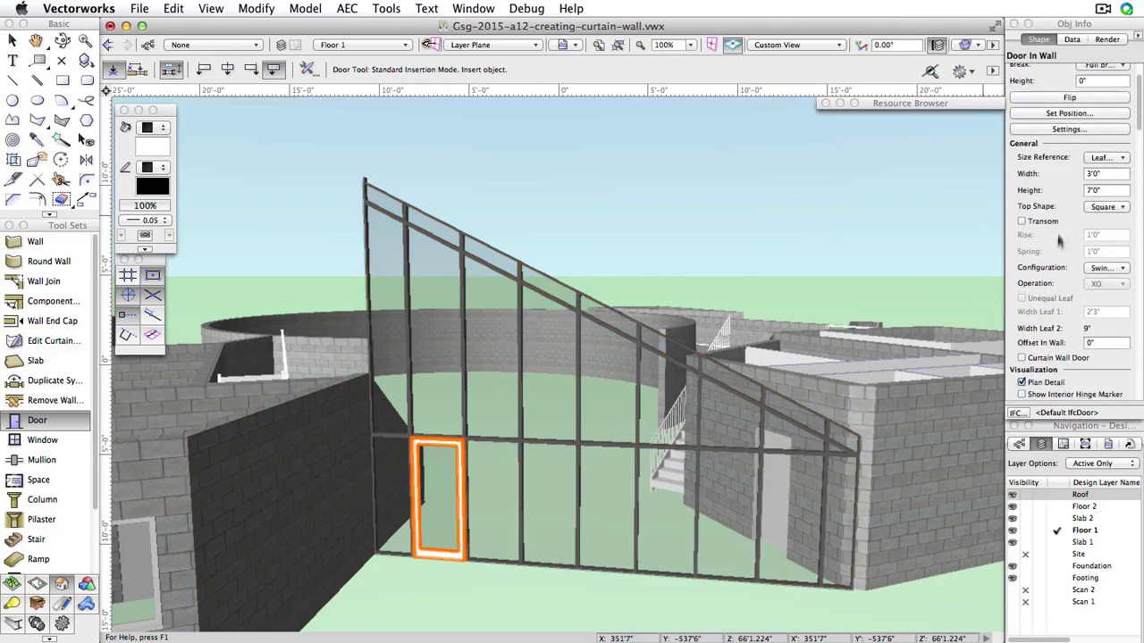
{"action": "left_click", "coordinate": [1022, 358]}
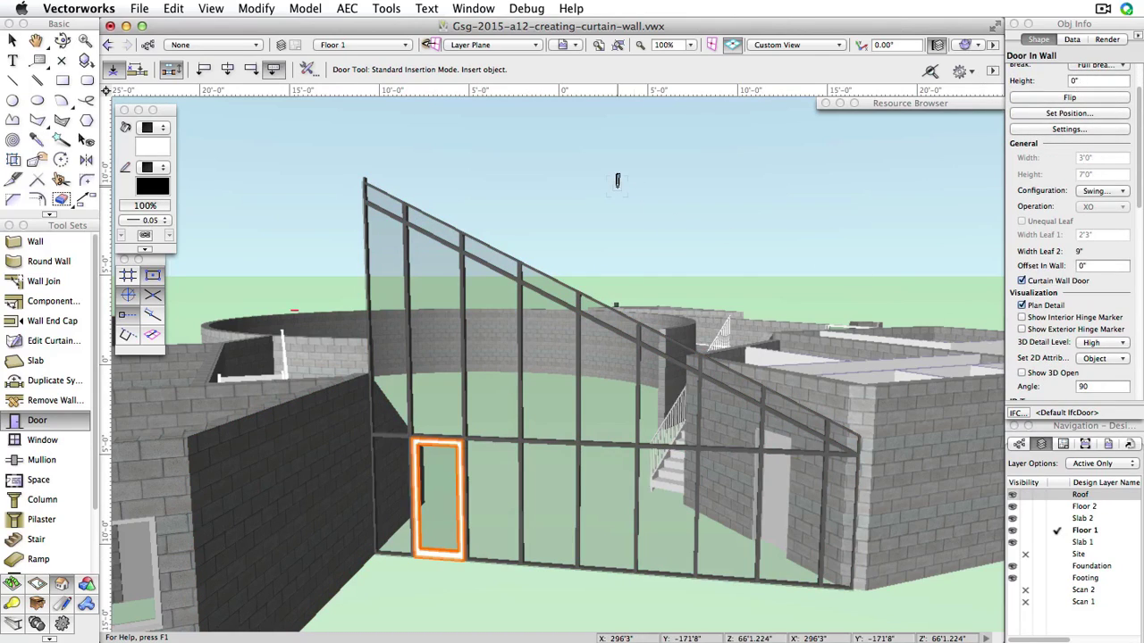
Exit door placement, set Layer Options to Show/Snap/Modify Others, and deselect the door.
{"action": "key", "text": "x"}
{"action": "left_click", "coordinate": [1104, 463]}
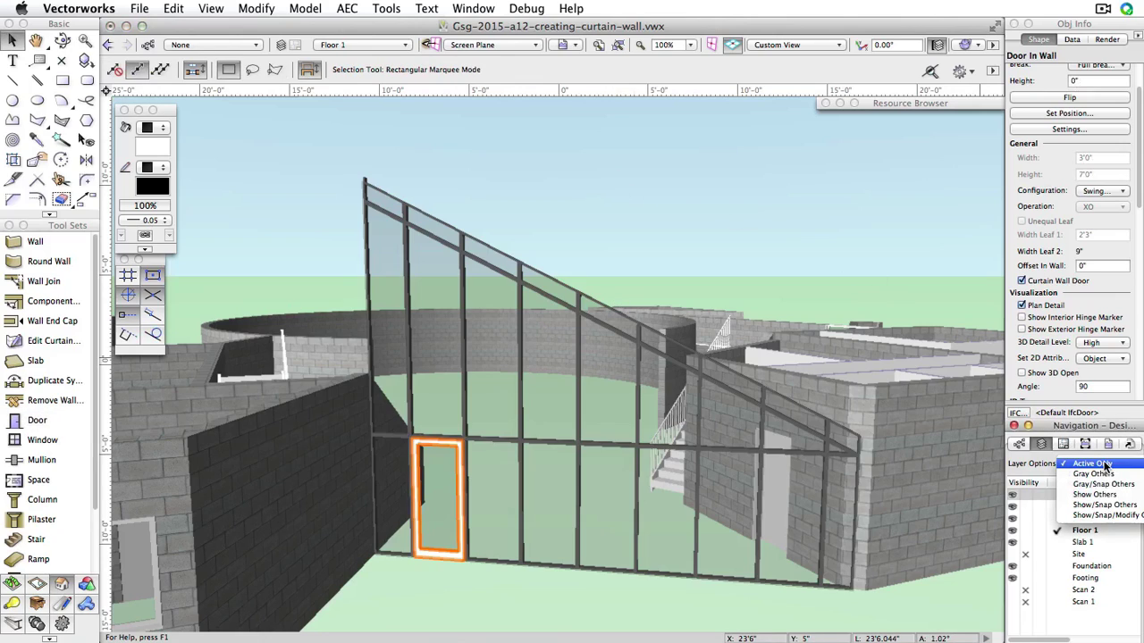
{"action": "left_click", "coordinate": [1106, 515]}
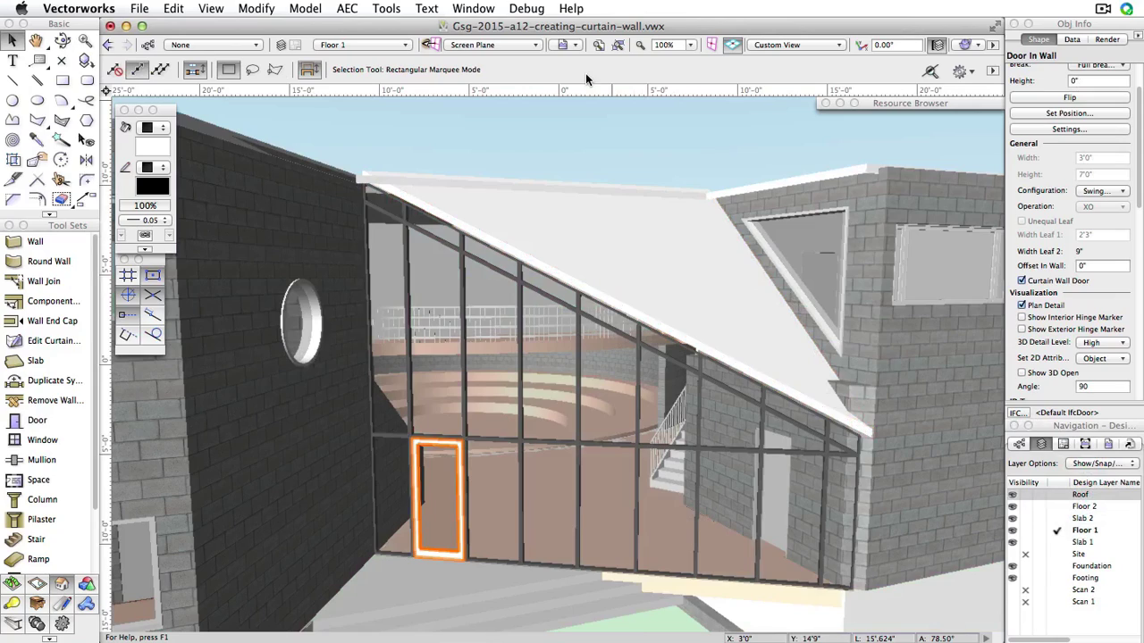
{"action": "left_click", "coordinate": [586, 124]}
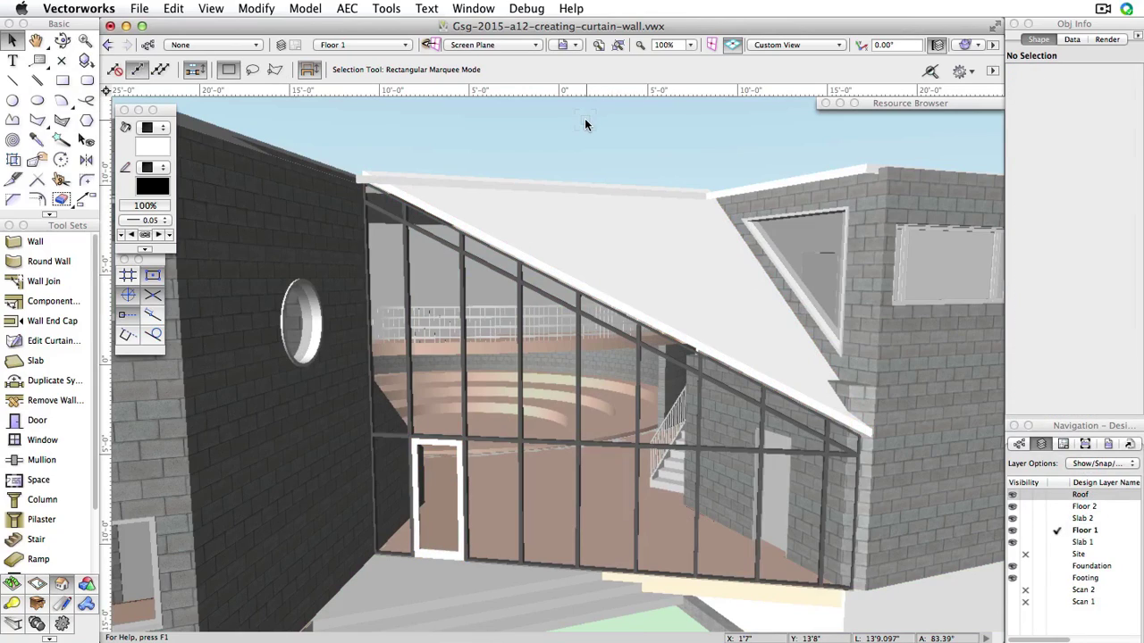